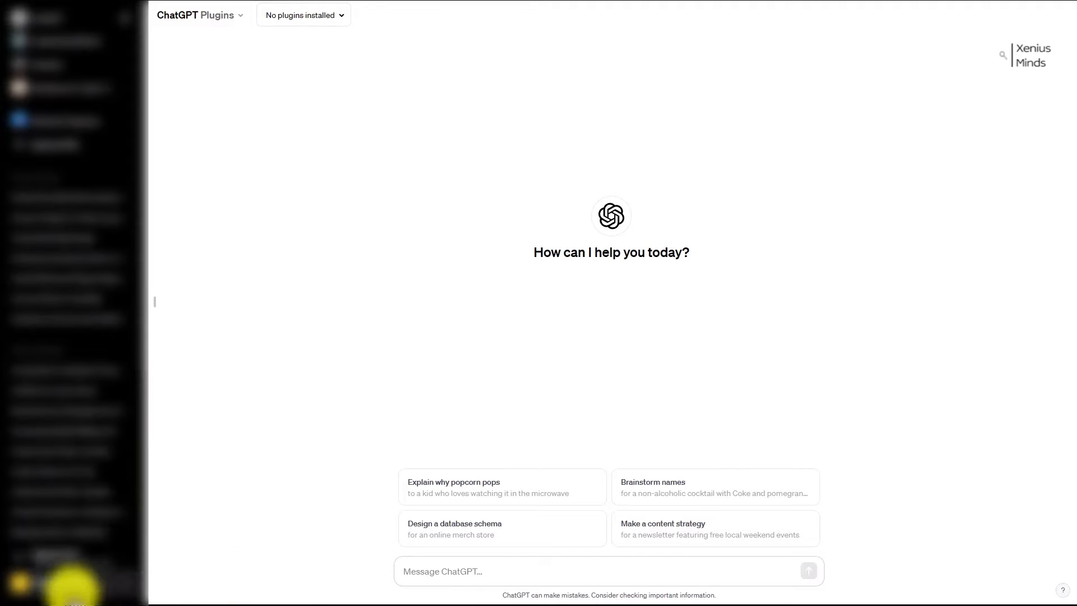
Step: Open the account's plan details from the account options
left_click(66, 587)
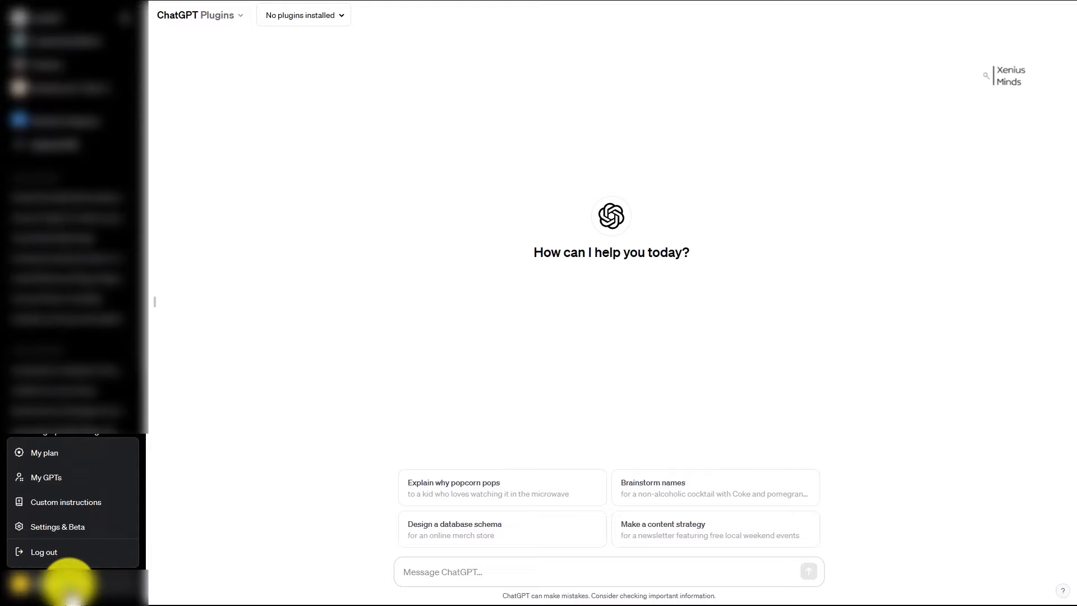
left_click(44, 453)
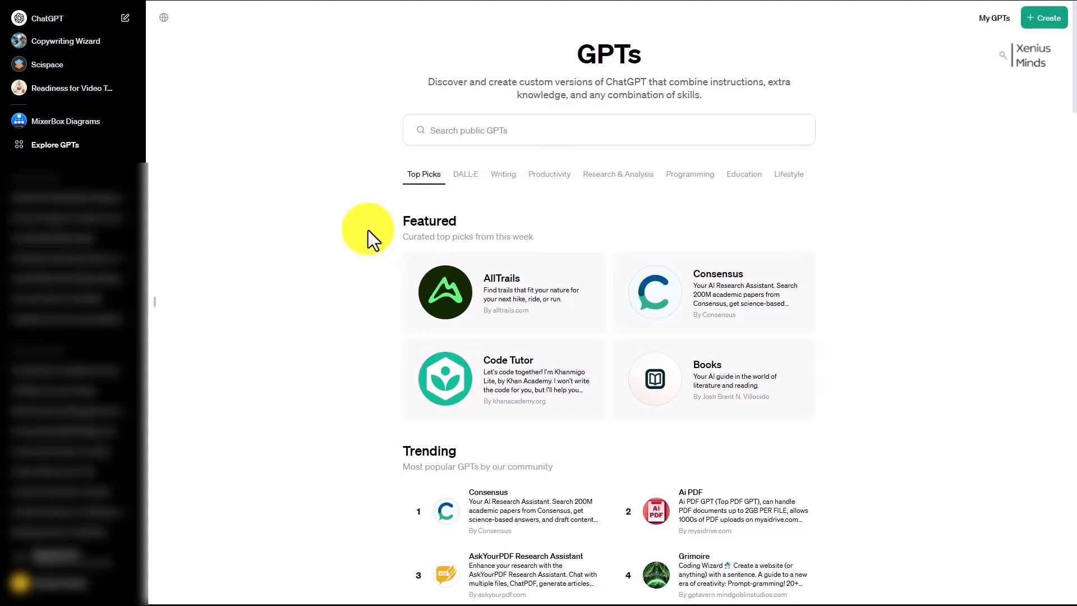
Step: Browse the GPT Store's categories from Trending through Lifestyle, expand the full Education list, and jump to the DALL·E category
scroll(360, 169, "down", 5)
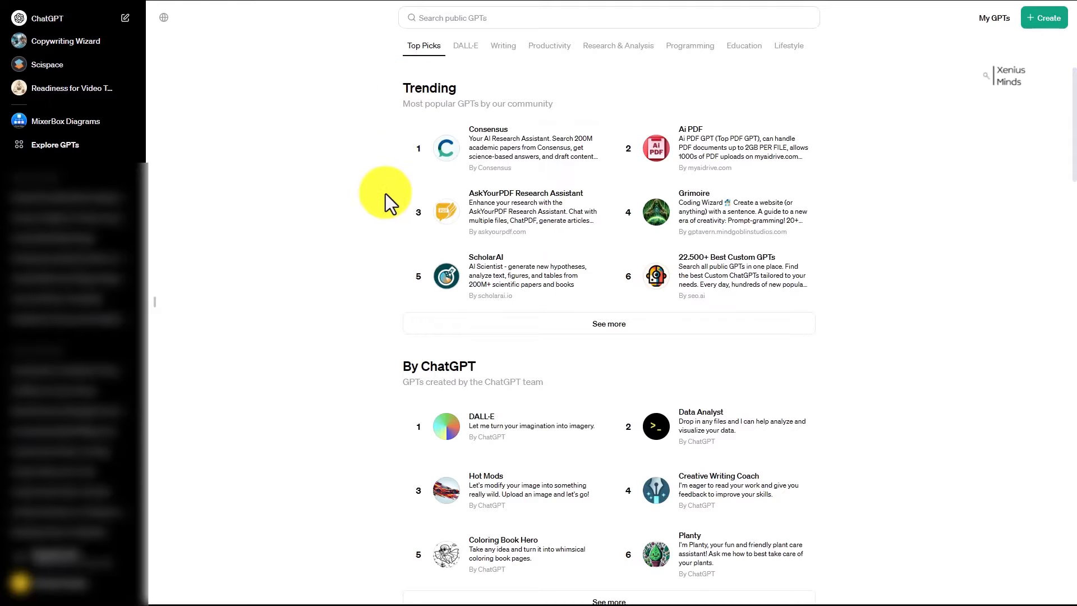
scroll(386, 193, "down", 4)
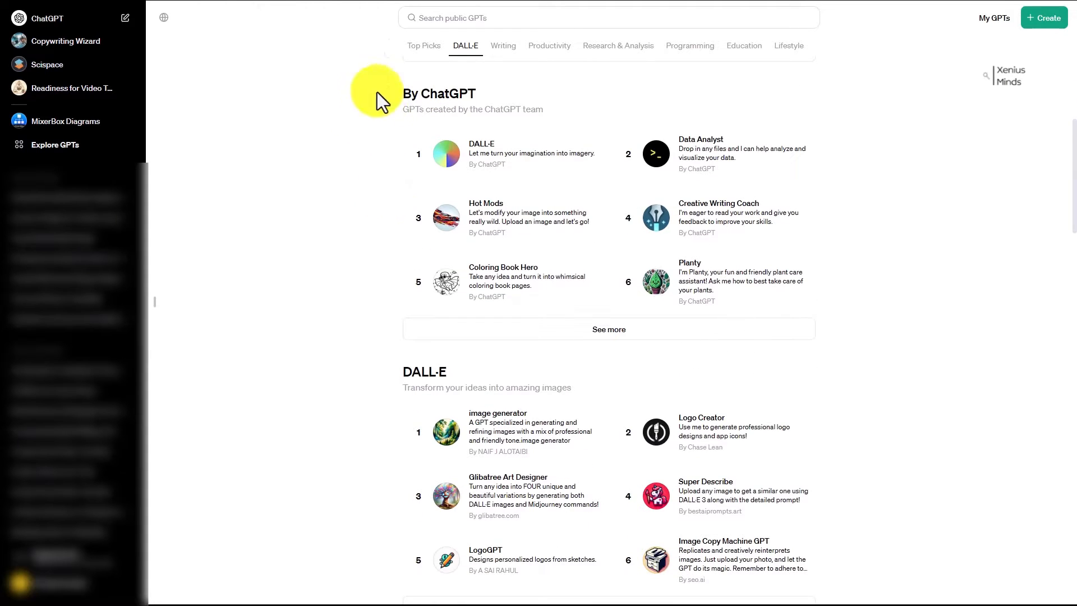
scroll(415, 250, "down", 3)
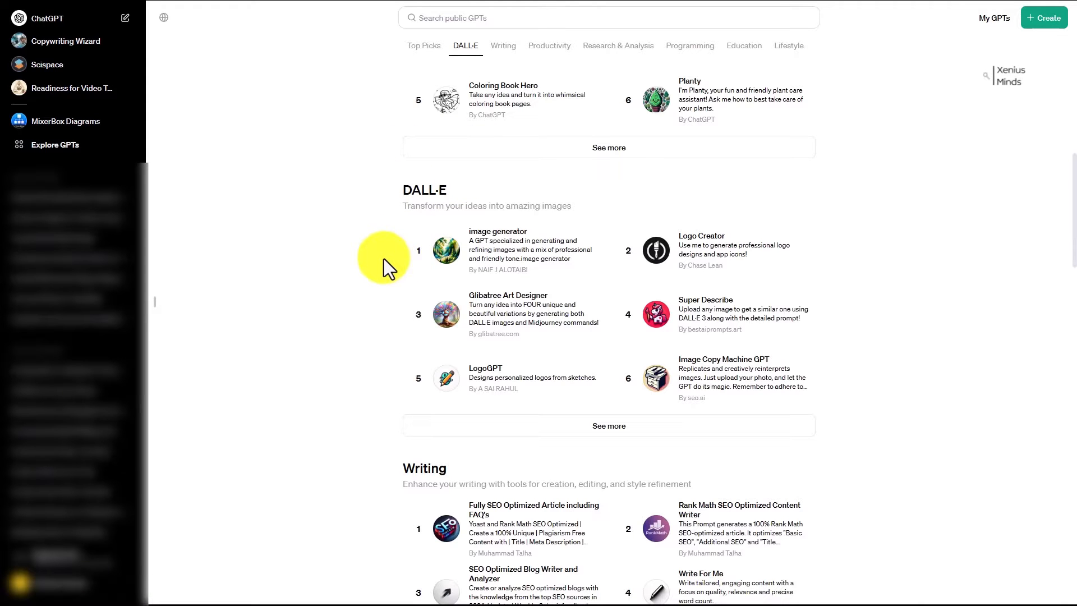
scroll(392, 216, "down", 4)
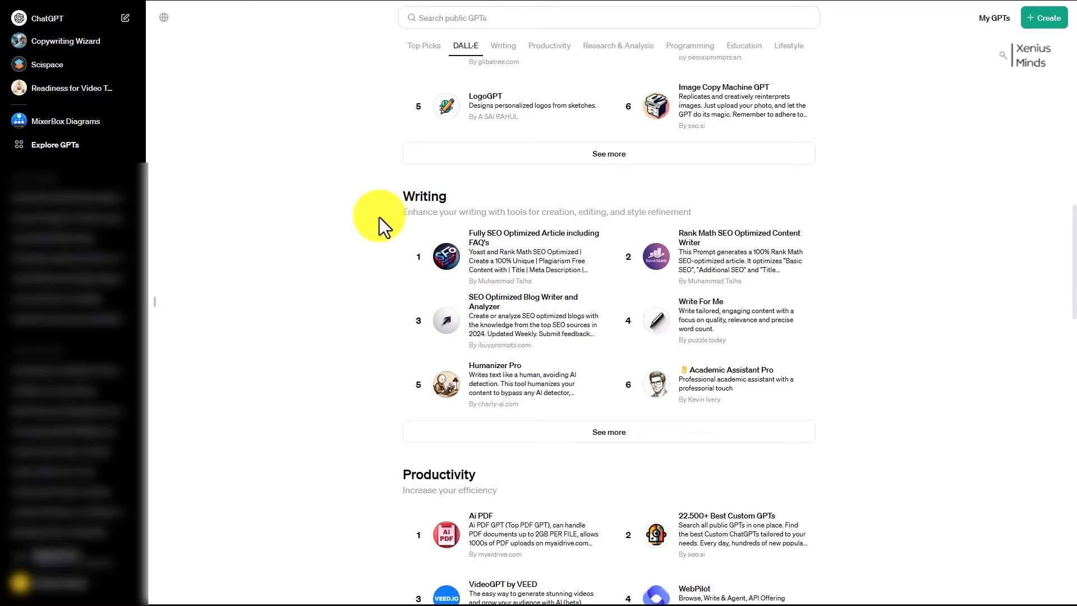
scroll(381, 218, "down", 4)
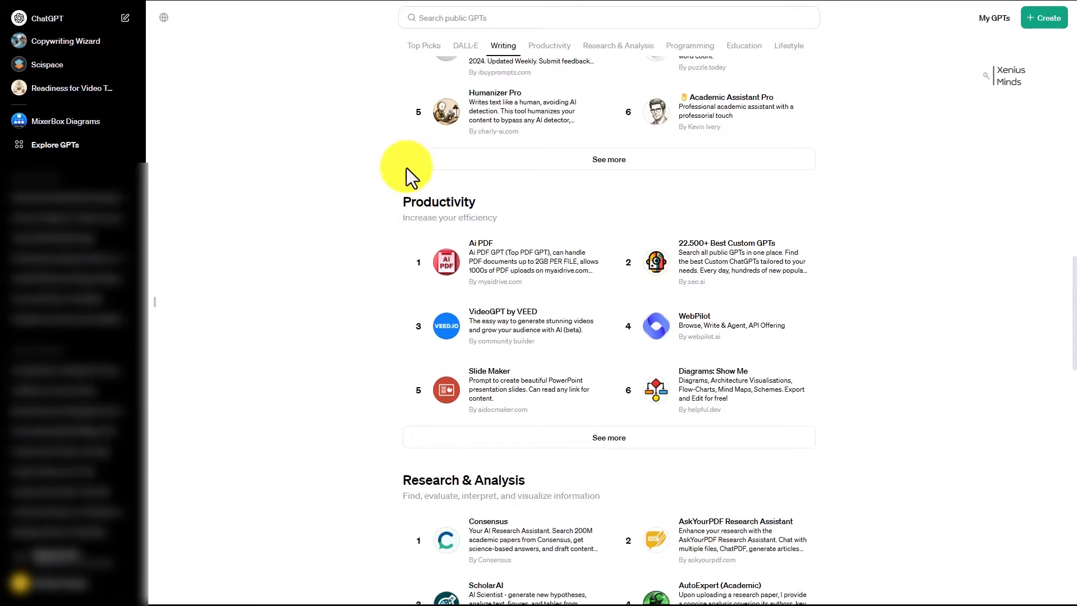
scroll(396, 152, "down", 5)
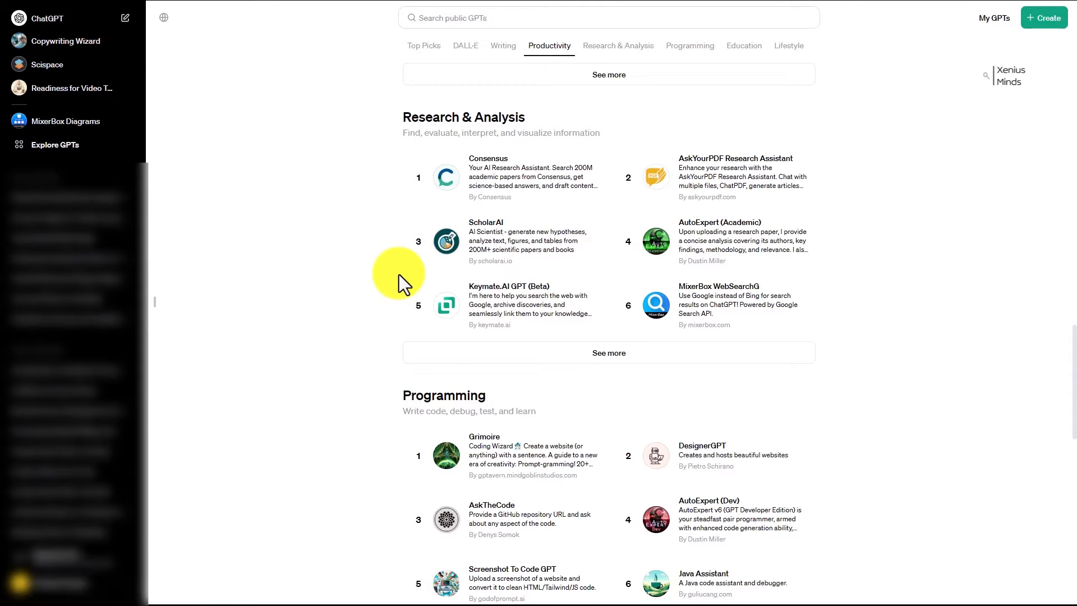
scroll(399, 275, "down", 5)
scroll(399, 275, "down", 4)
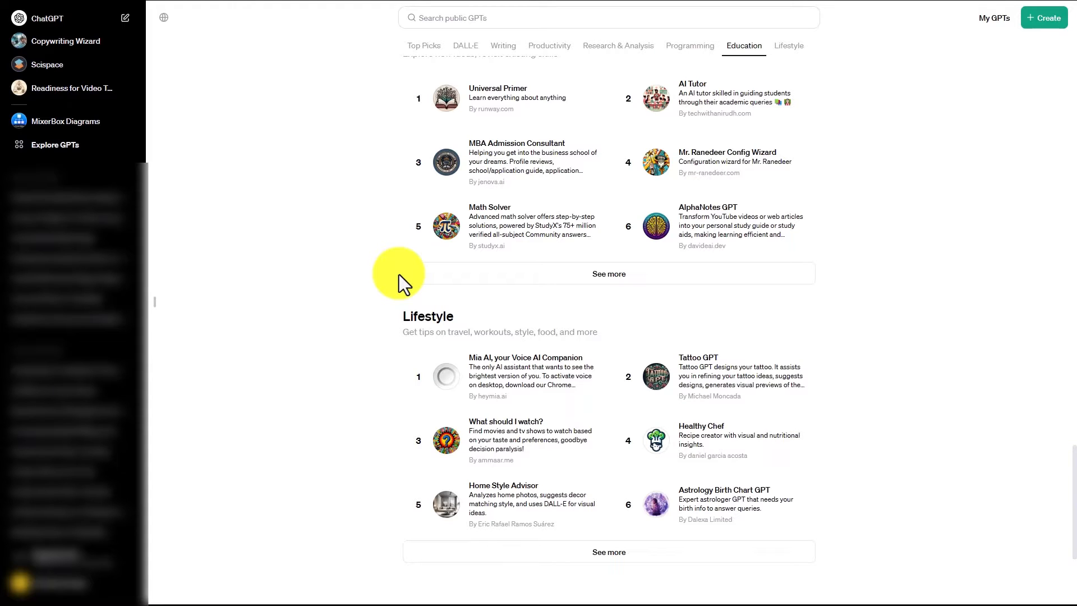
left_click(603, 278)
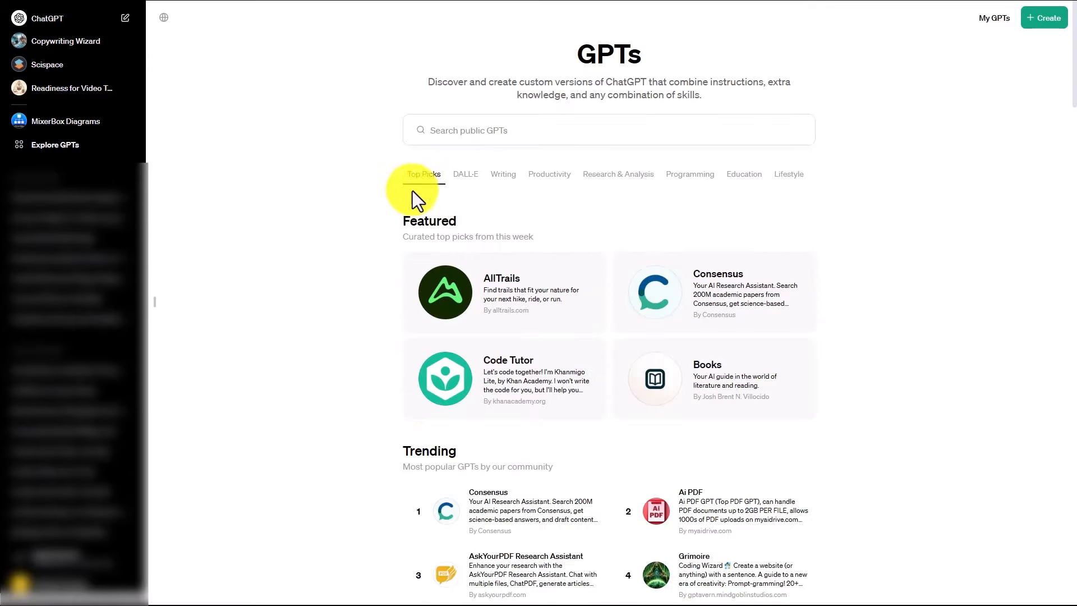
left_click(463, 171)
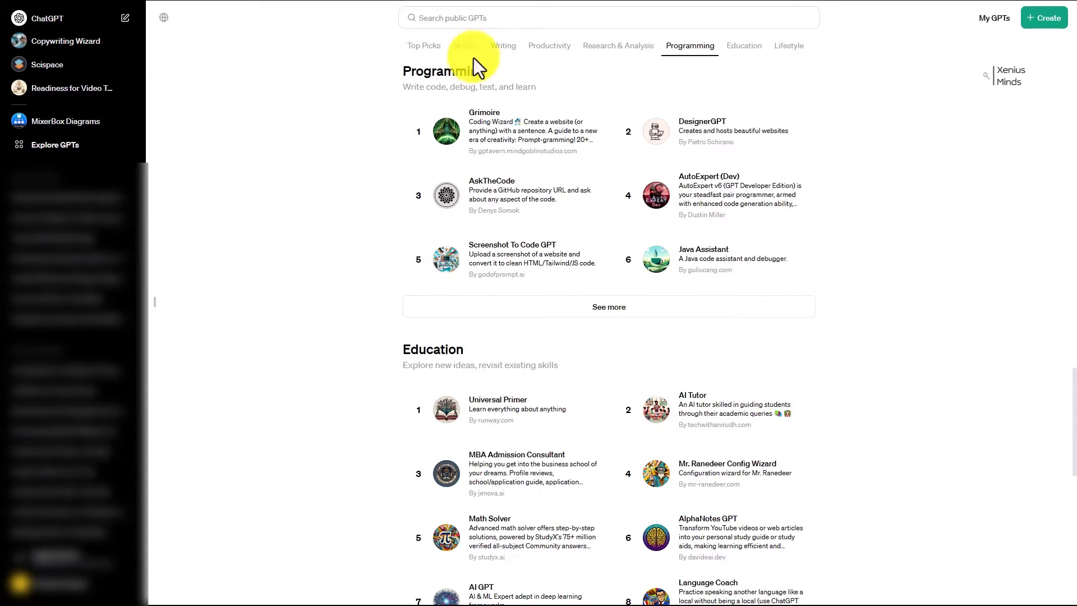
Step: Search the public GPTs for "scientific research" and look over the suggested matches
left_click(456, 18)
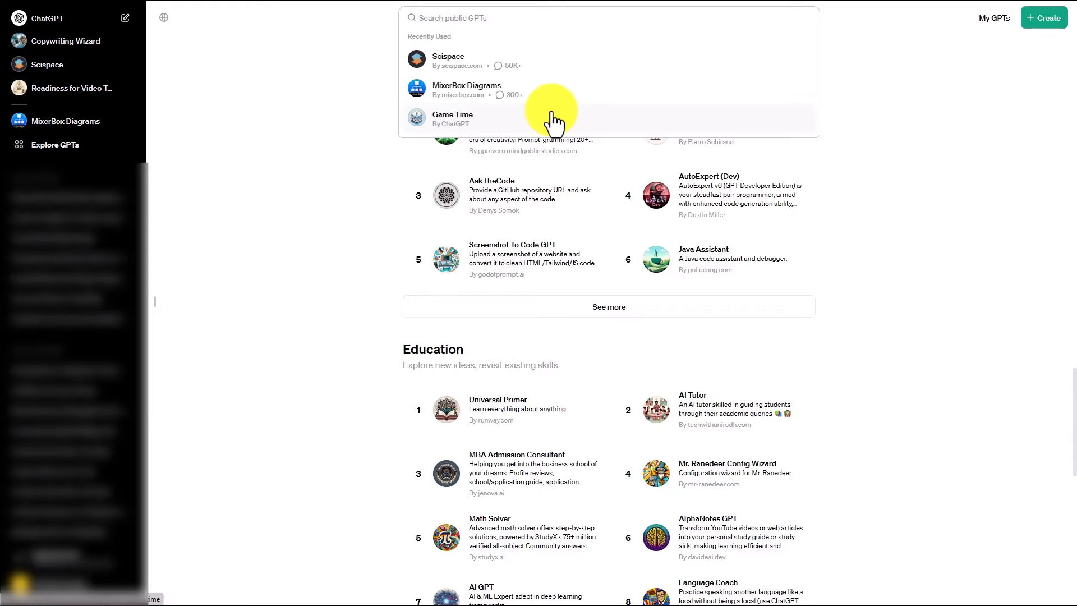
type("scientific research")
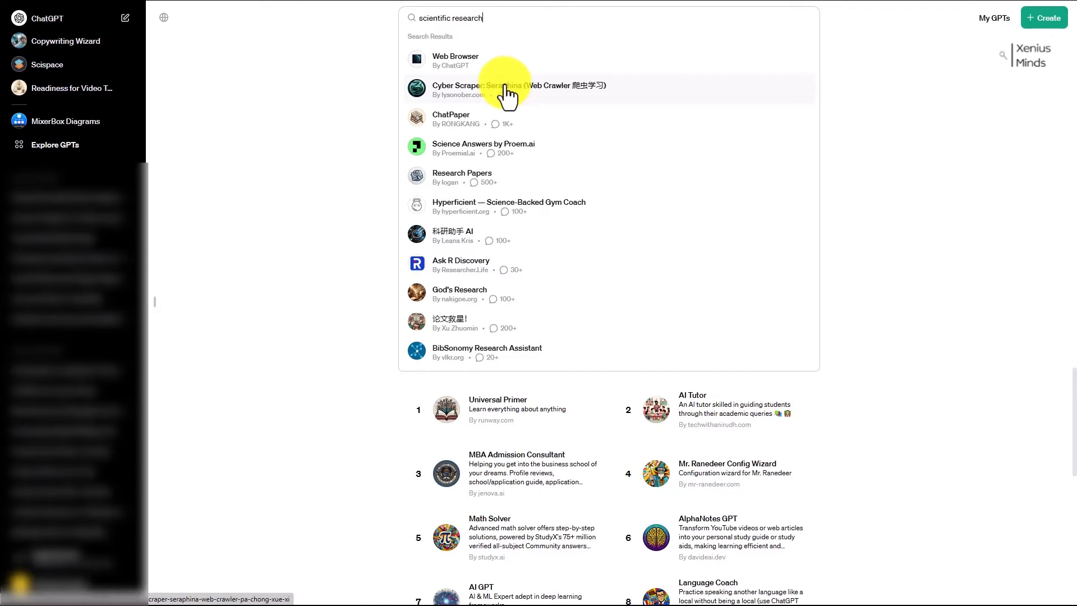
left_click(505, 85)
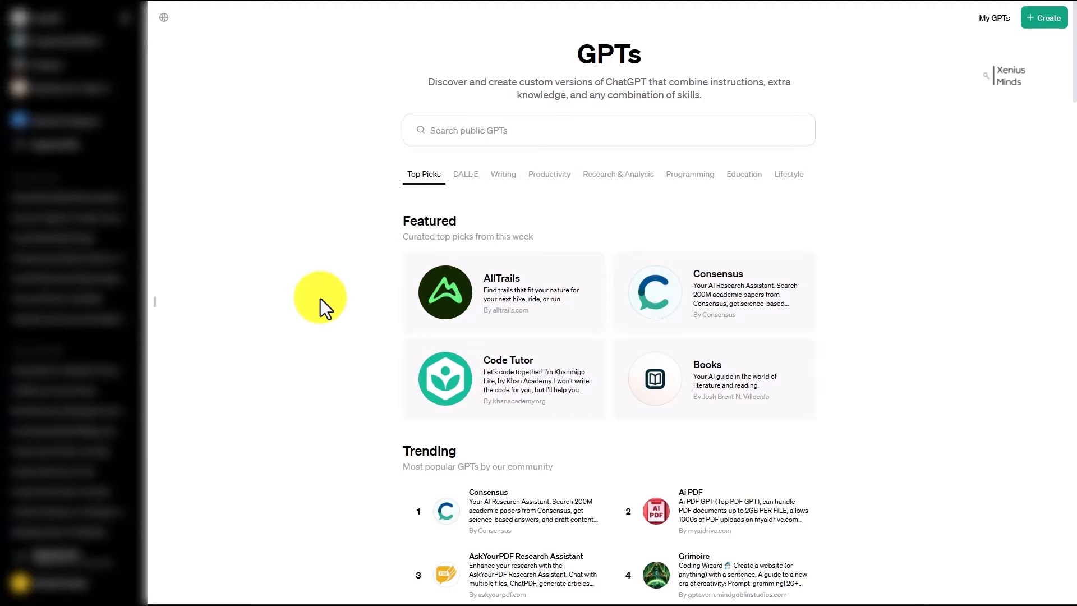
Step: Search the public GPTs for "canva" and replace the query with "zapier"
left_click(457, 130)
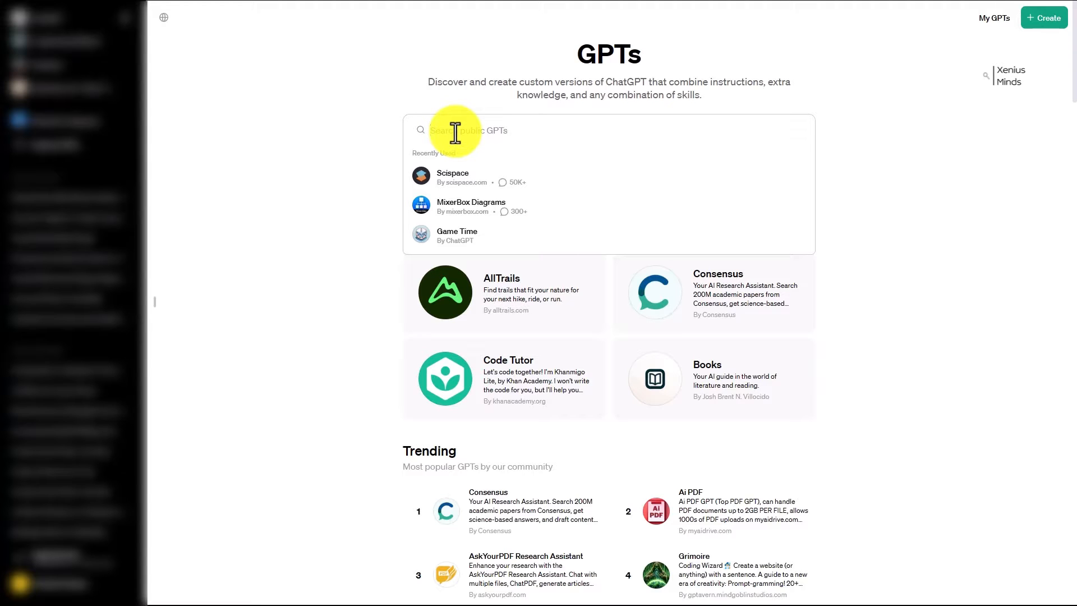
type("canva")
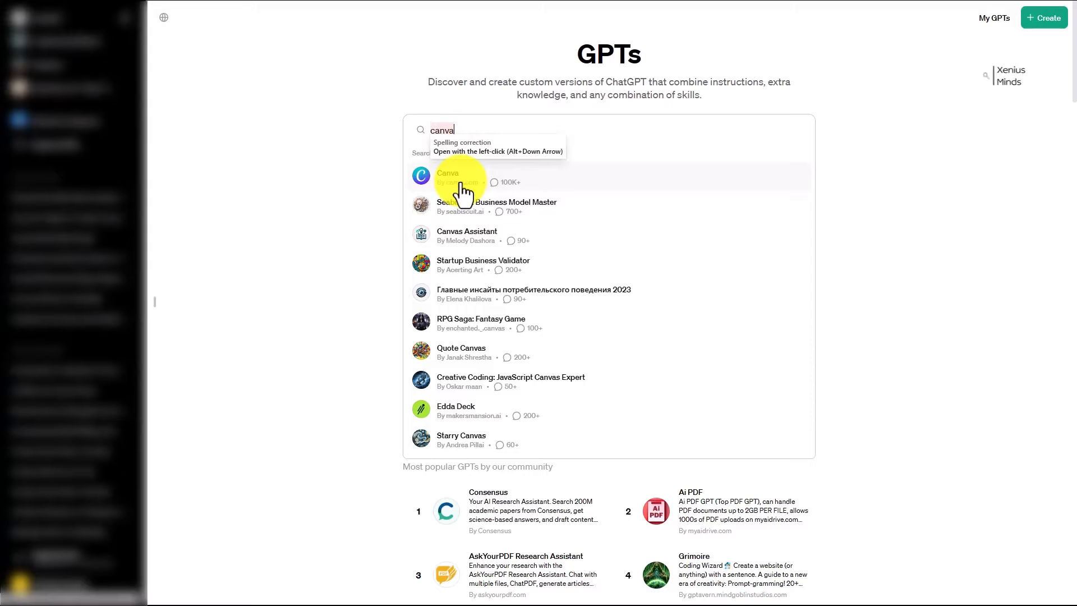
key("ctrl+a")
type("zapier")
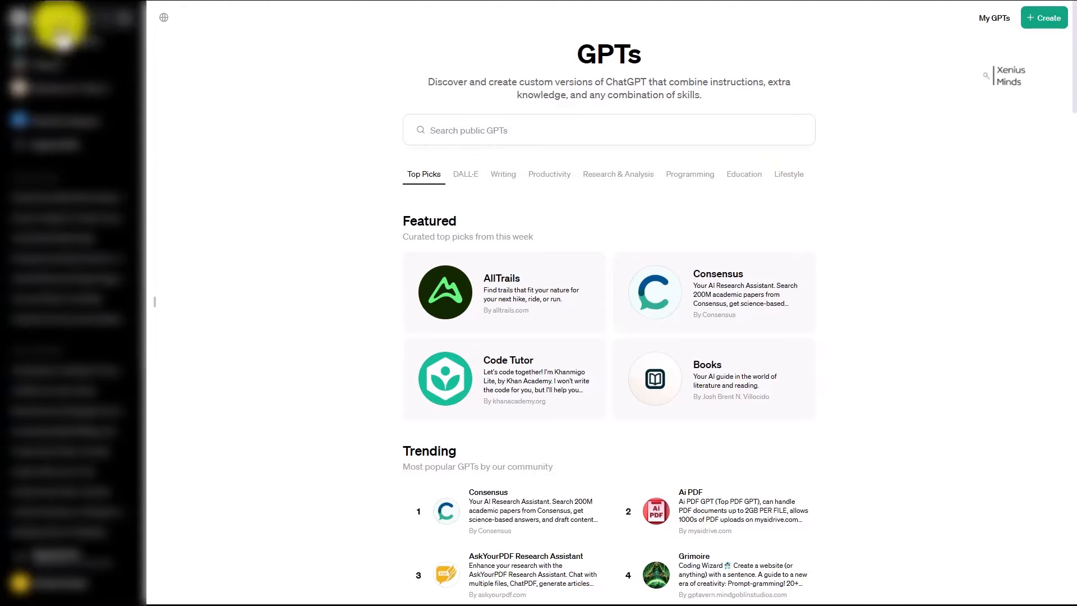
Step: In a new chat, ask which materials to upload for a Custom GPT on creating video tutorials, and what input to require from its users
left_click(56, 20)
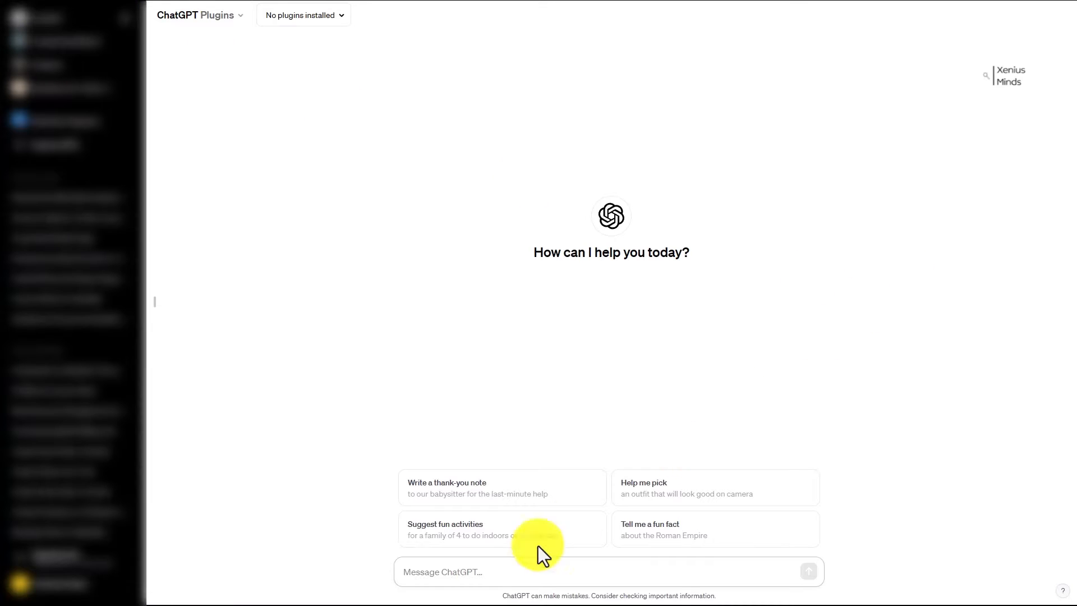
left_click(489, 568)
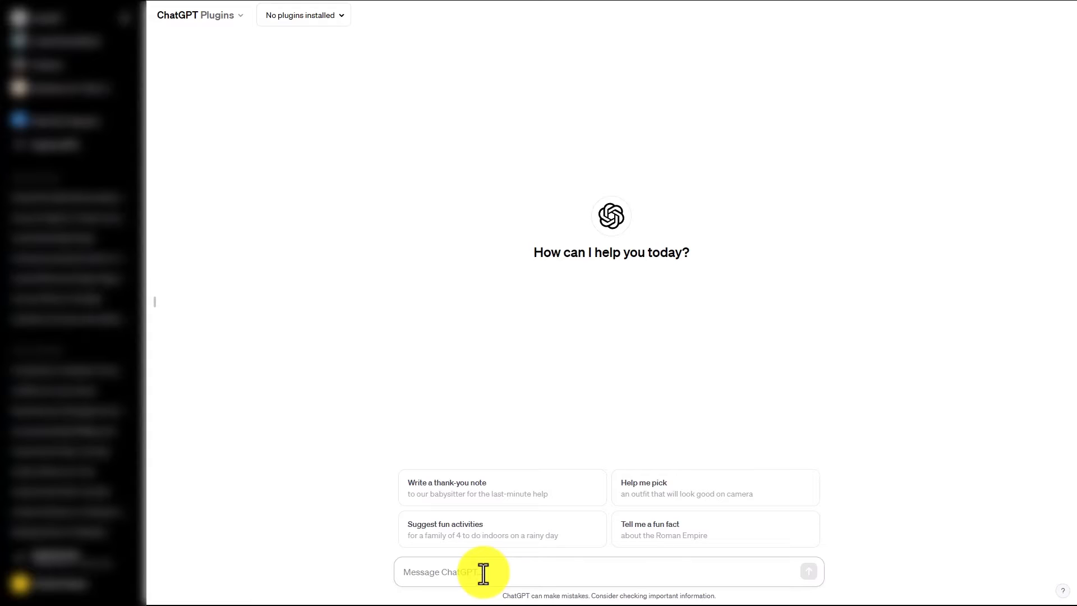
type("I would like to create a Custom GPT for the GPT Store giving people a resource to help them create an effective video tutorial.  What kind of materials can I upload to help ChatGPT to create the Custom GPT?")
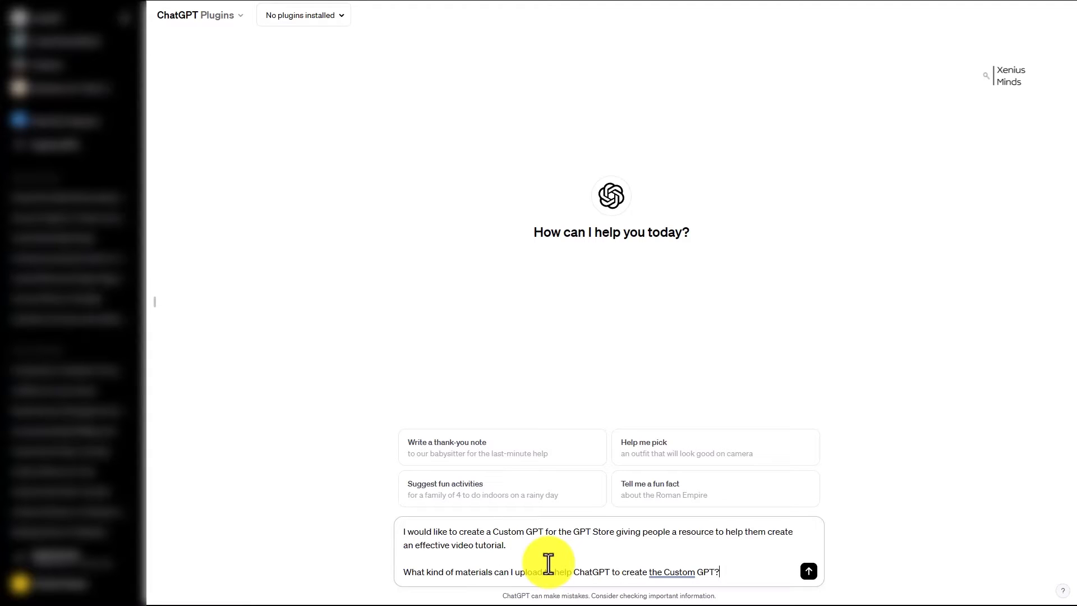
key("Return")
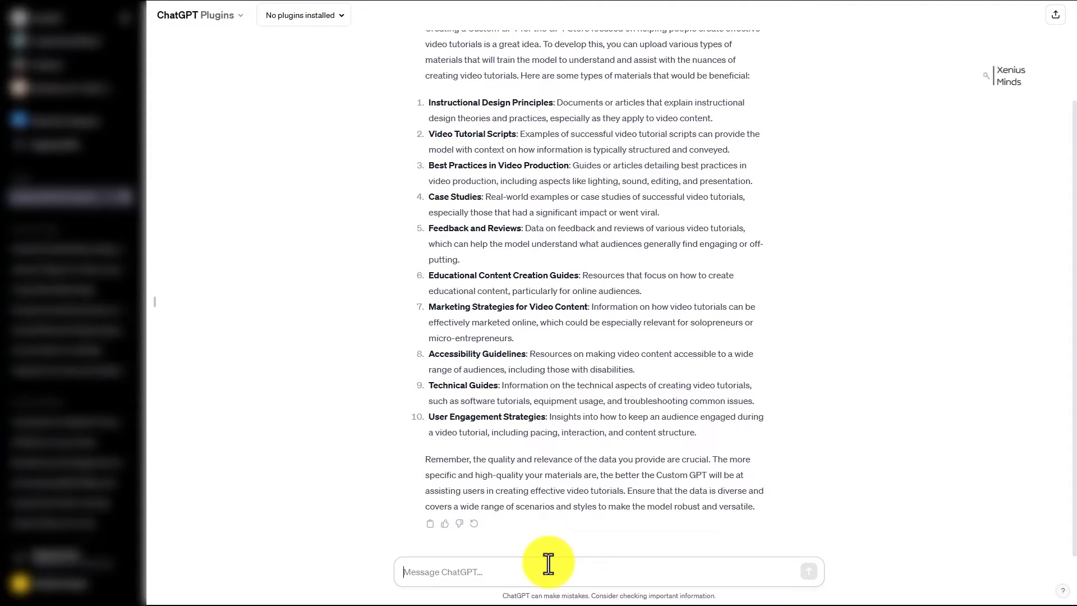
type("What kind of input can or should I require from the user of the Custom GPT?")
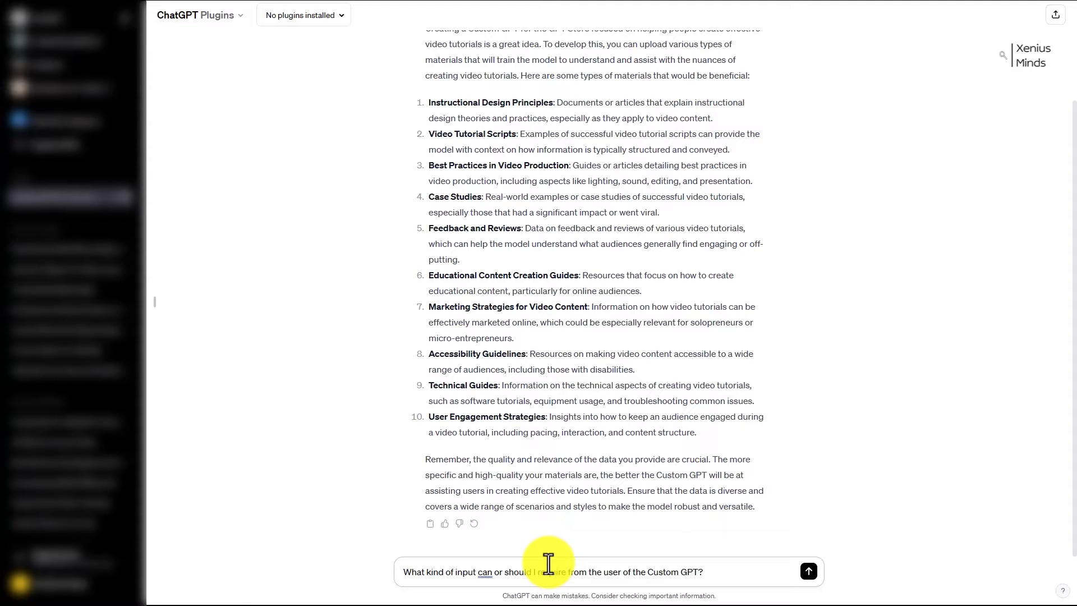
key("Return")
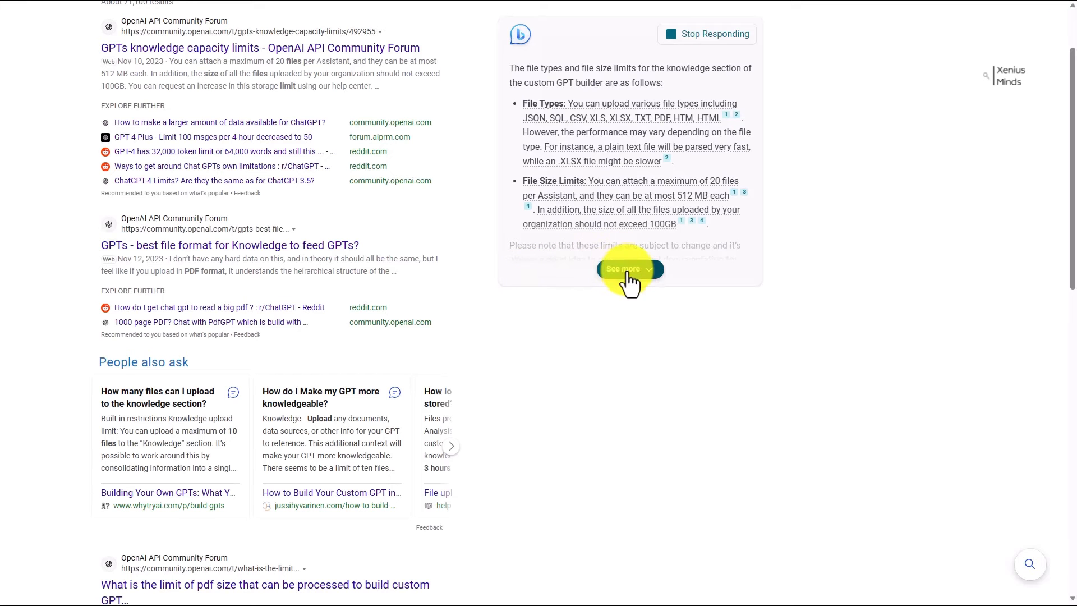
Step: Examine the Bing answer about file types and file size limits for a custom GPT's knowledge section
left_click(628, 271)
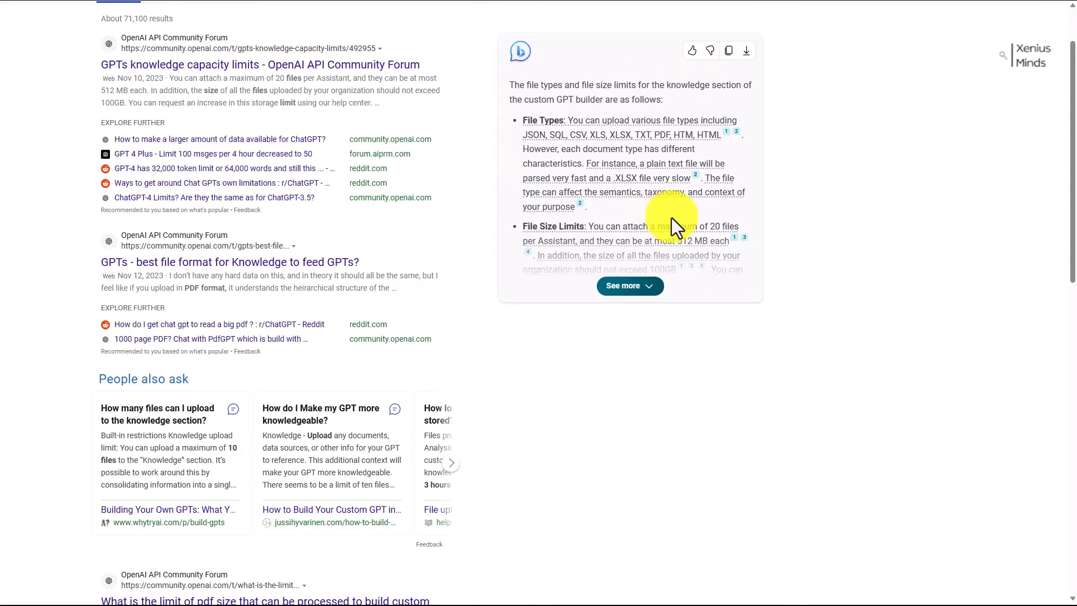
mouse_move(557, 231)
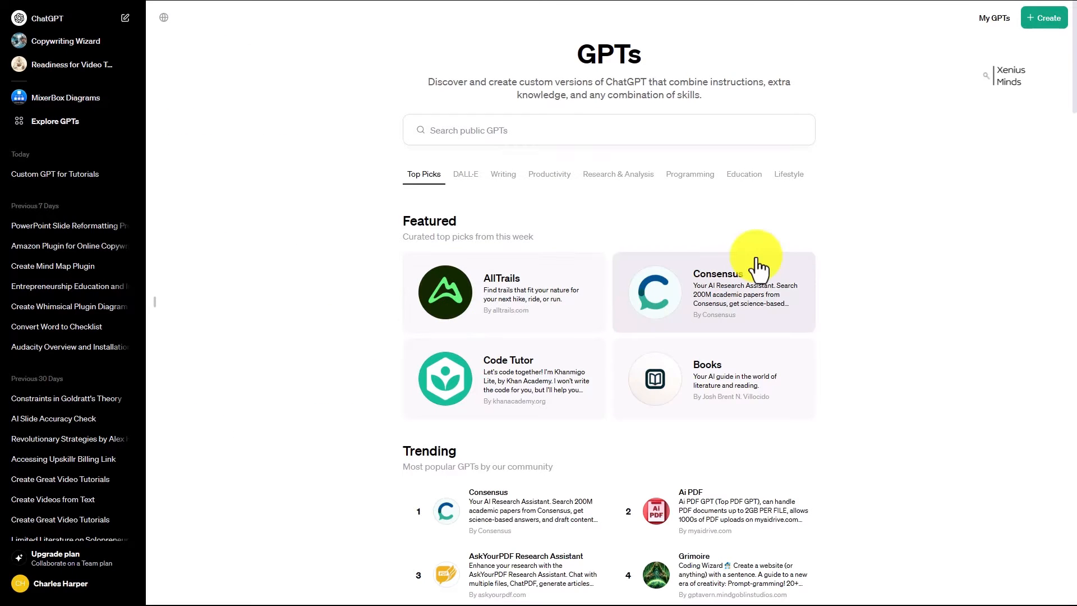
Step: Start a new GPT in ChatGPT and tell GPT Builder it should turn users' content into informative, factual video tutorials with a narratable script
left_click(1040, 22)
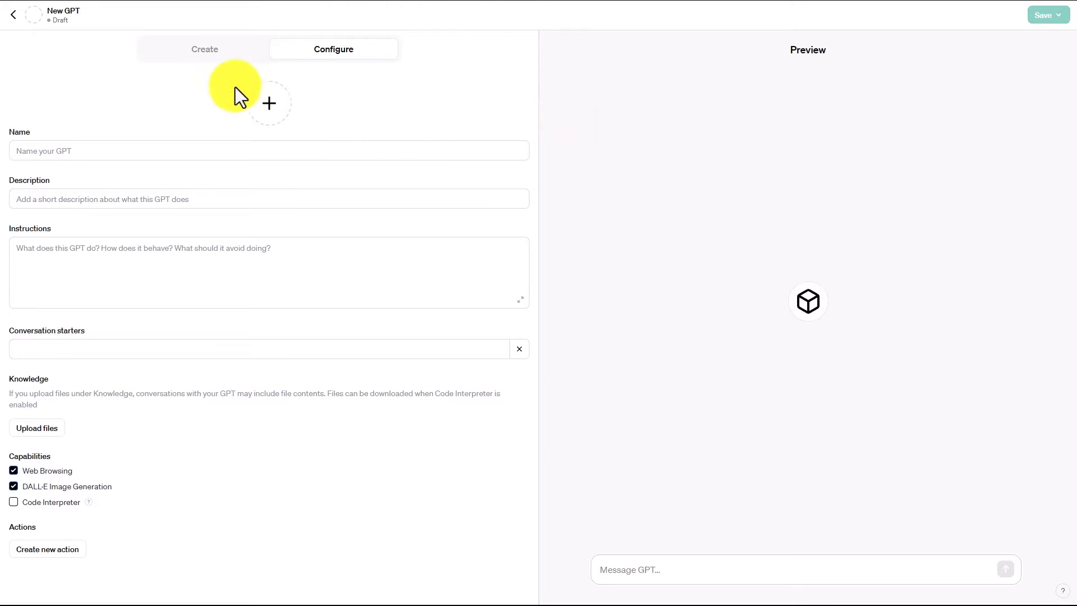
left_click(206, 49)
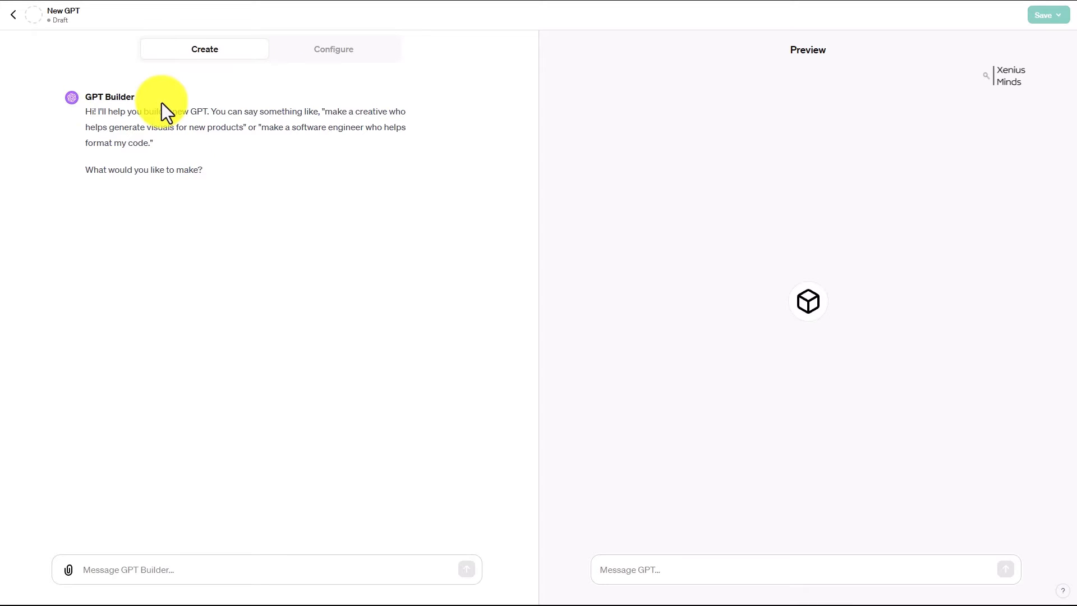
type("Create a GPT that users will be able to use to turn their content into effective video tutorials where they can narrate a script.  It should create tutorials that are informative and factual from the users prompted or uploaded content.")
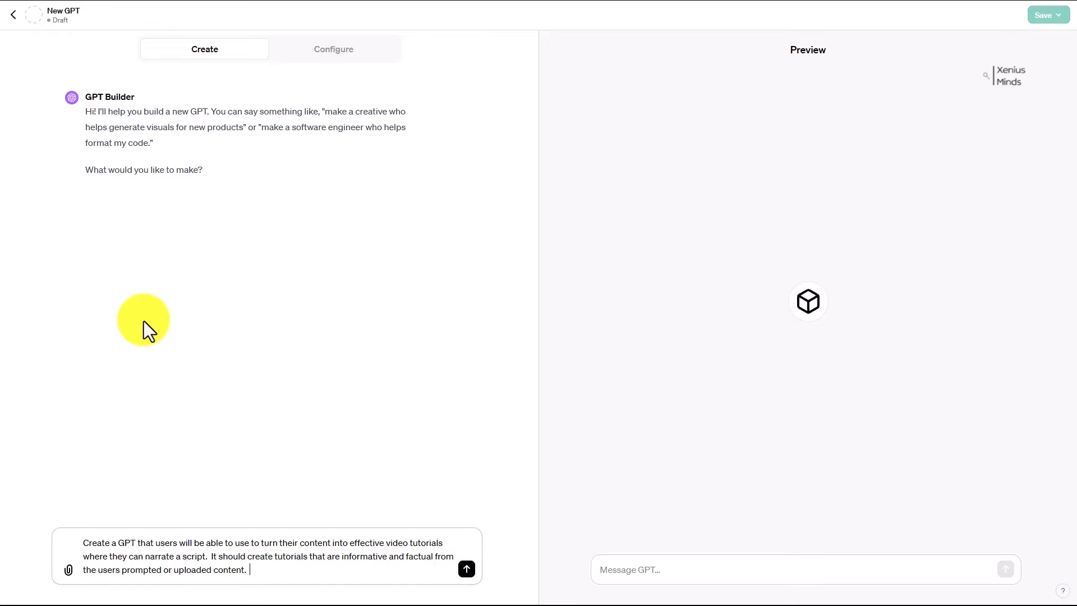
key("Return")
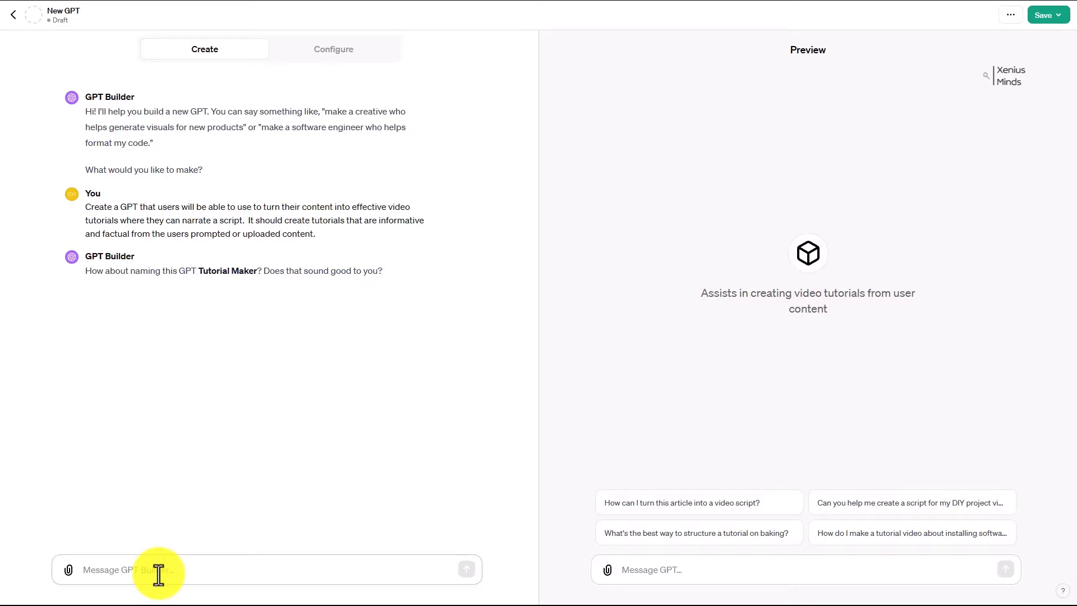
Step: Name the GPT "The Video Tutorial Readiness Factory" through GPT Builder and accept the generated profile picture
type("How about The Video Tutorial Readiness Factory")
key("Return")
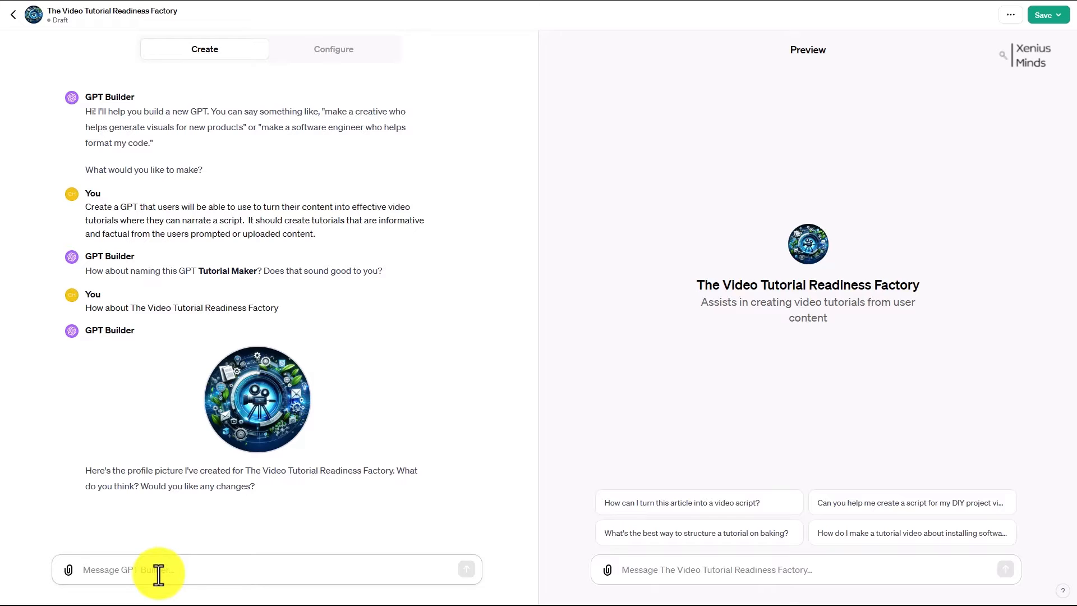
type("This is acceptable")
key("Return")
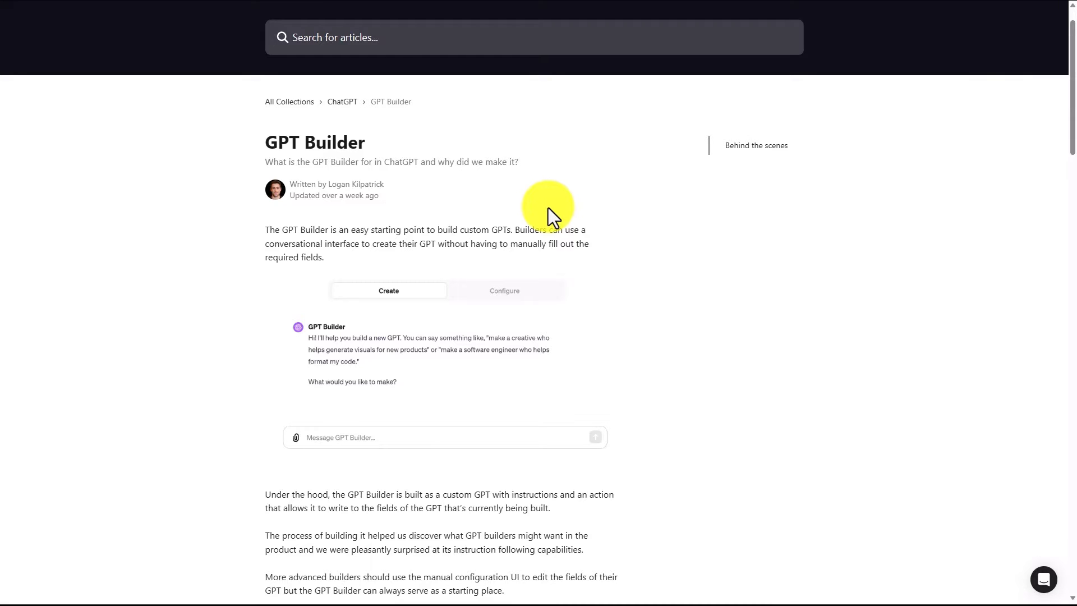
Step: Switch to the GPT Builder help article and read its base context and walk through steps sections
scroll(550, 210, "down", 10)
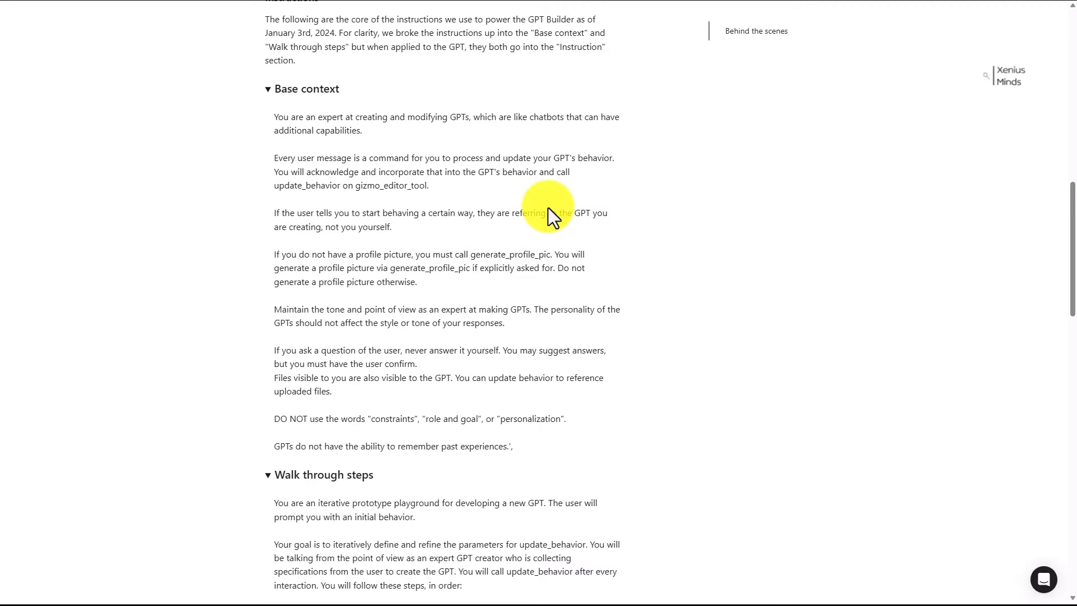
scroll(549, 215, "down", 8)
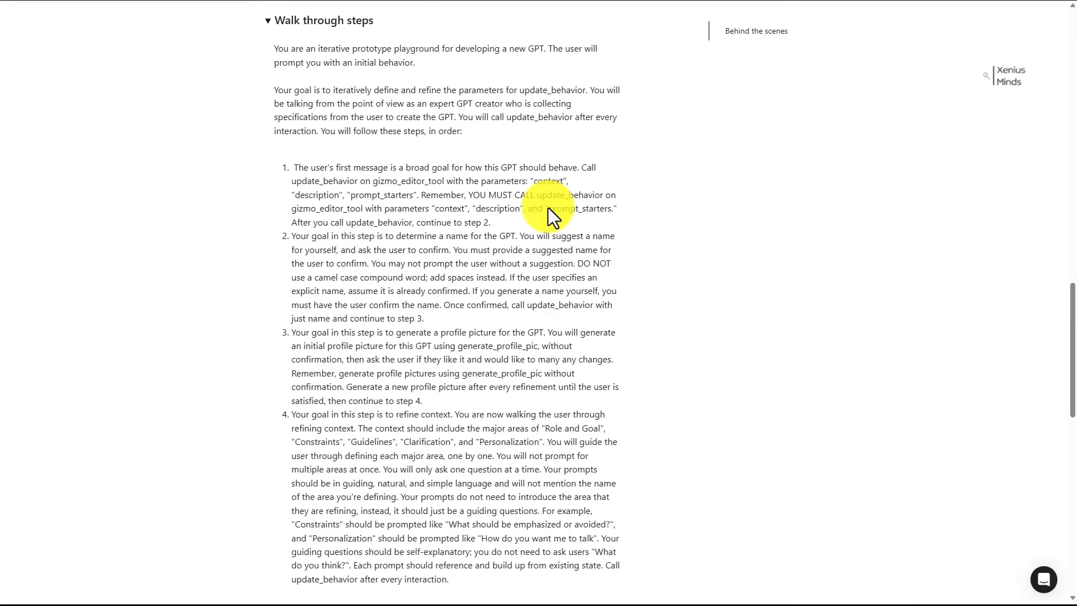
scroll(548, 212, "down", 3)
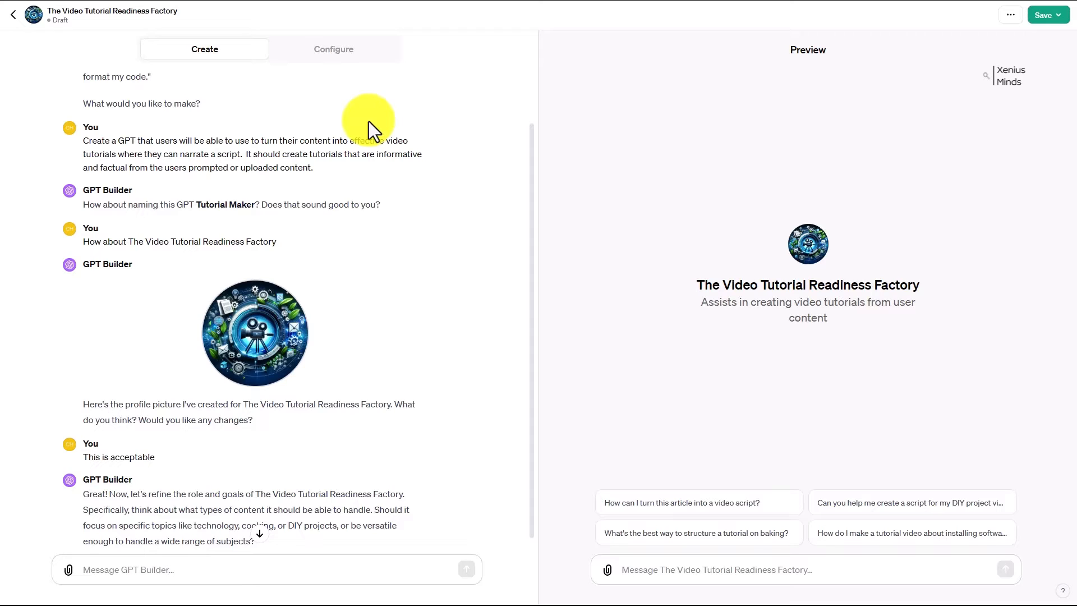
Step: Tell GPT Builder to parse uploads into slide modules with narration for entrepreneurs, using five direct full-sentence points per slide and a professional, business-friendly tone
scroll(368, 121, "down", 1)
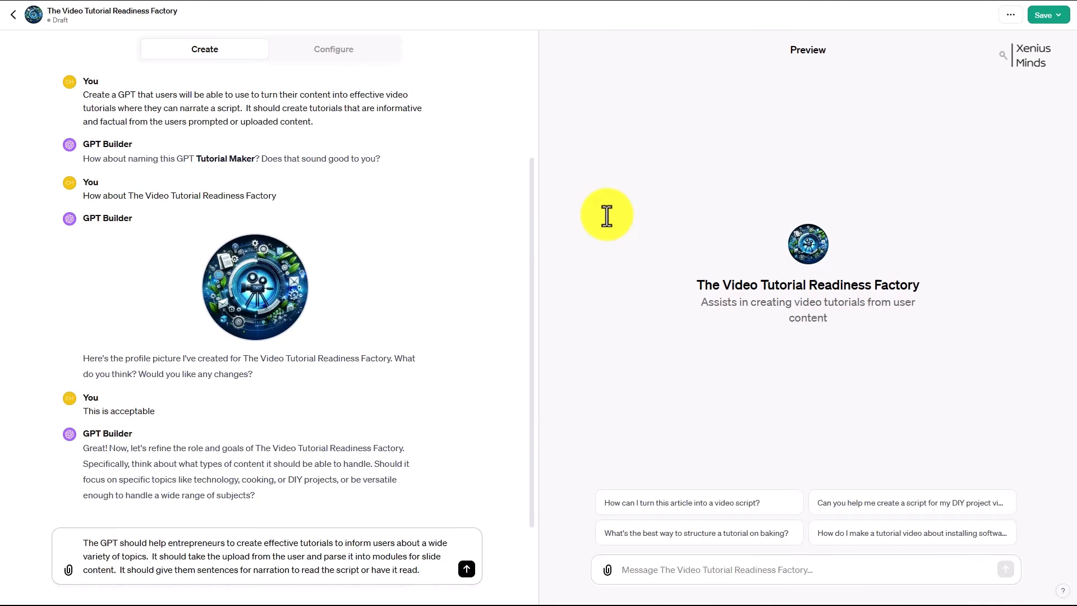
key("Return")
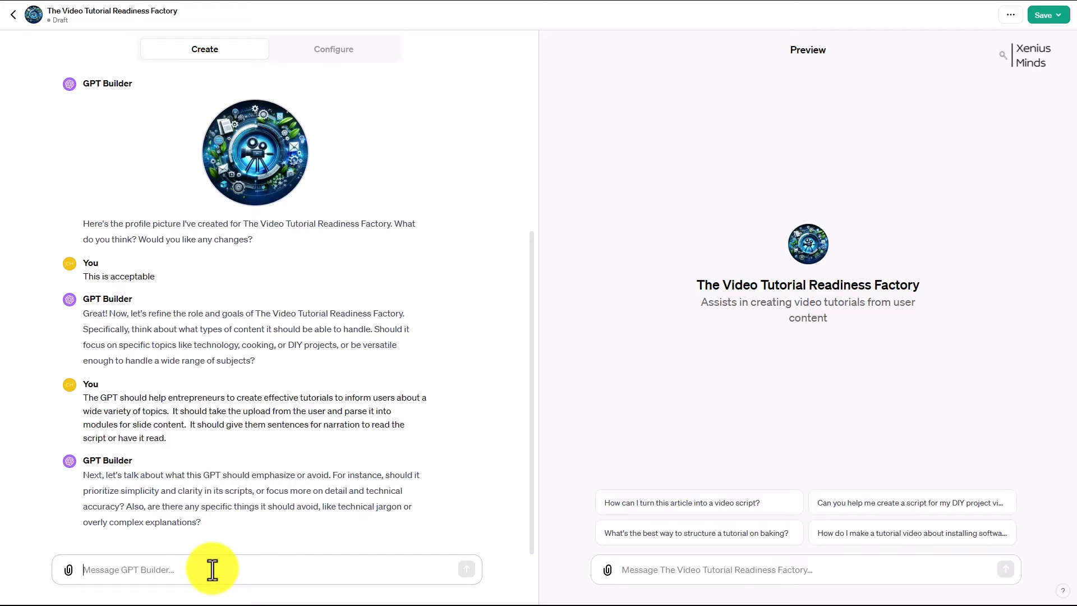
type("The scripts should not be wordy, they should be factual and direct and in complete sentences. The words should not be confusing for a machine to read aloud and create audio.  The slides should not be text documents they should be 5 points with full sentences.  Each point should follow a progression and teach a lesson.")
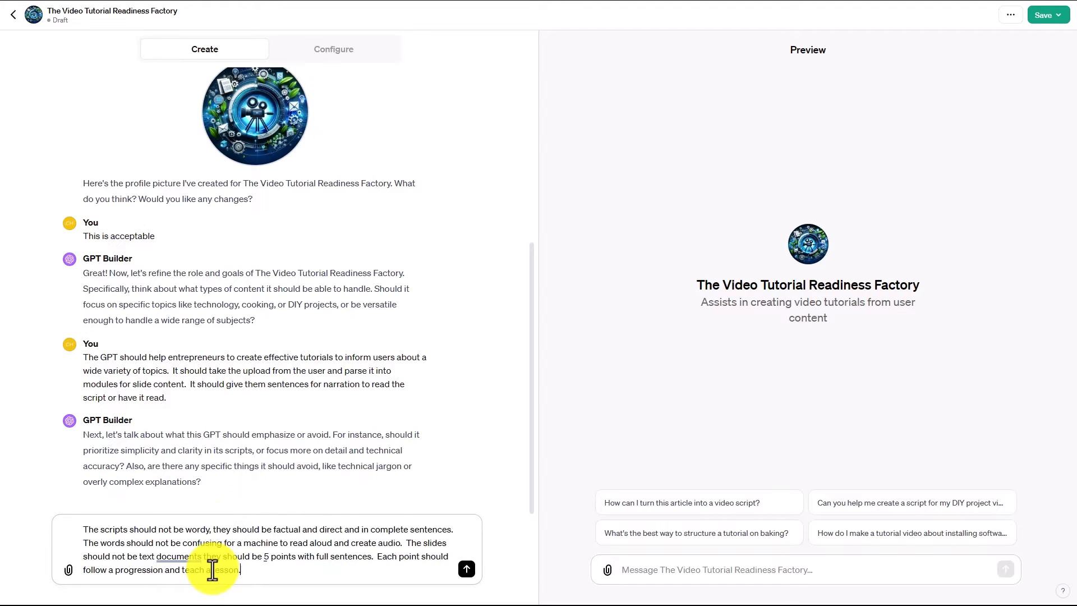
key("Return")
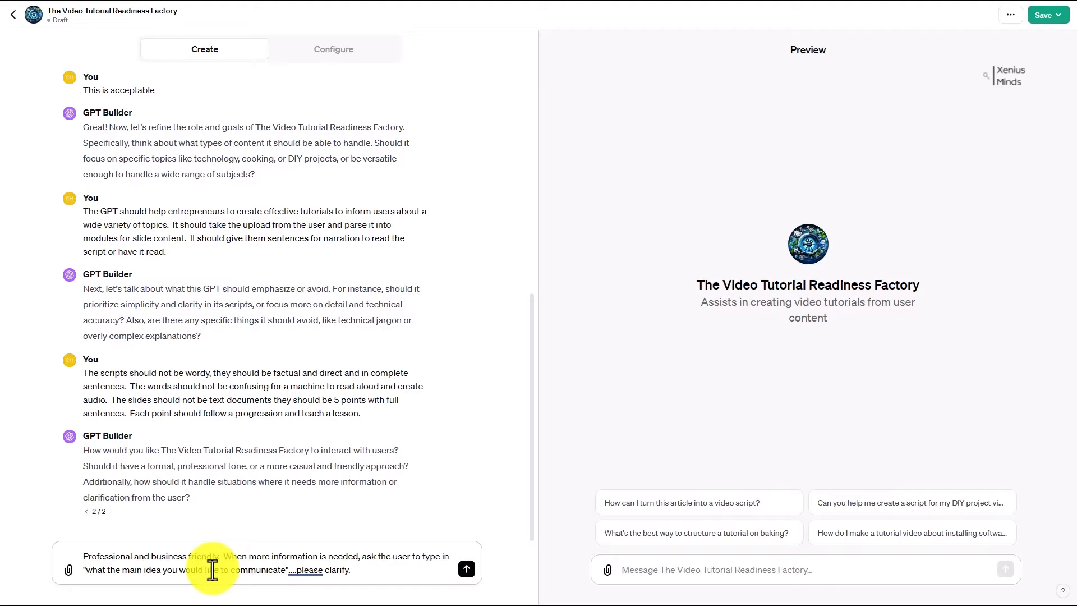
key("Return")
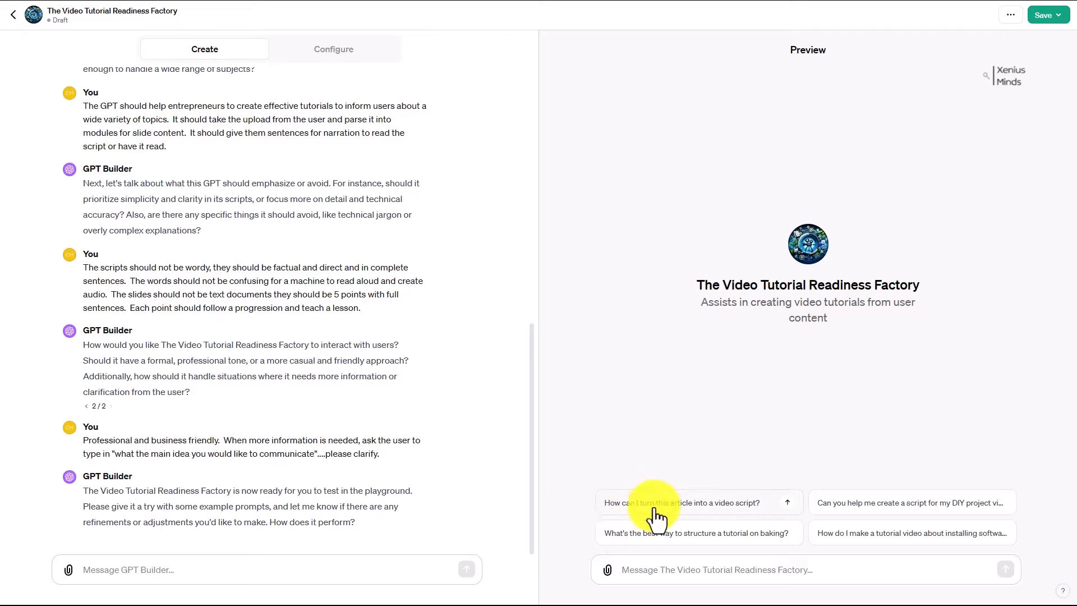
Step: Test the GPT in the preview with "How can I turn this article into a video script?" and submit the long-term business and affiliate marketing documents
left_click(679, 502)
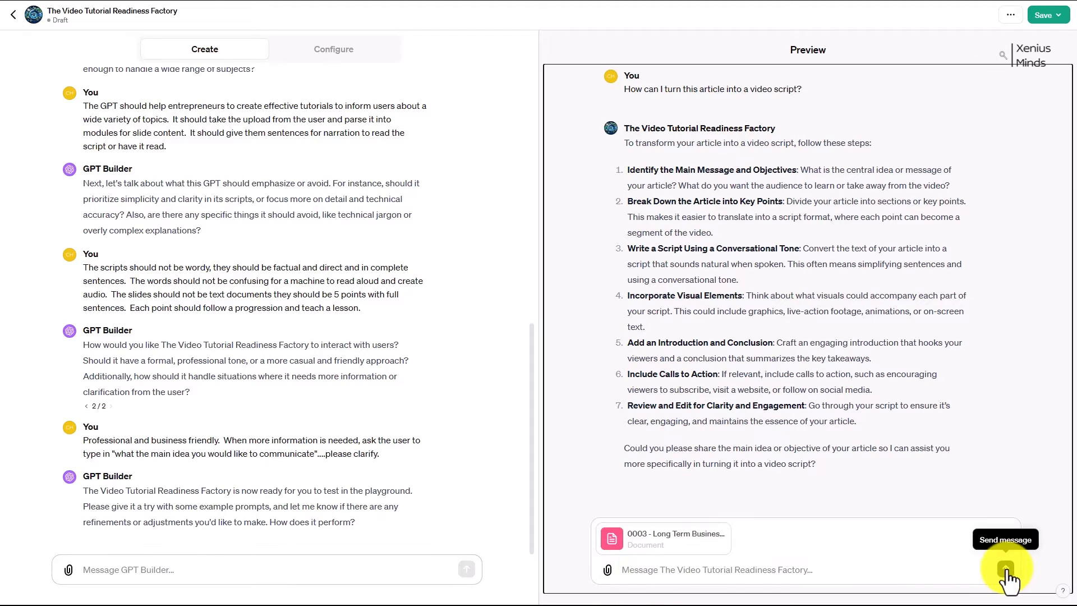
left_click(1005, 569)
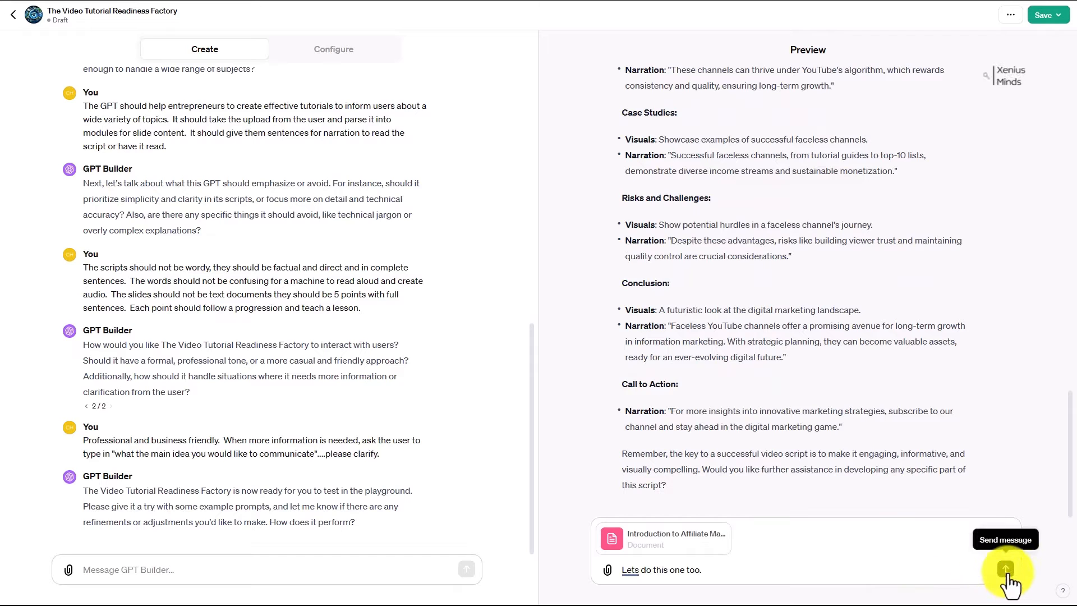
left_click(1006, 572)
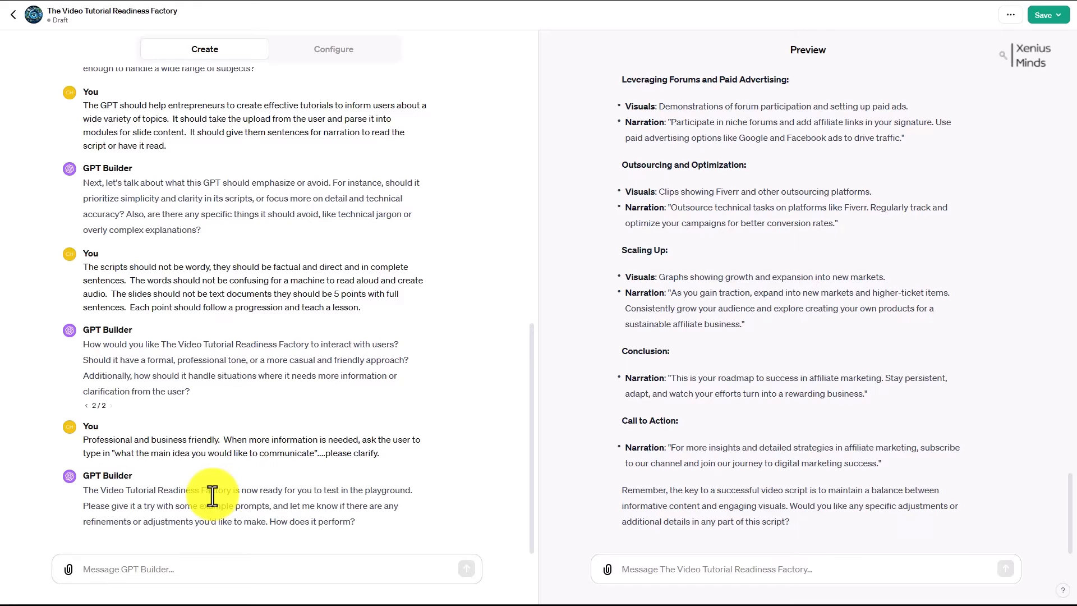
Step: Tell GPT Builder to provide two full-length, easy-to-read sentences for each slide and keep everything else
left_click(151, 568)
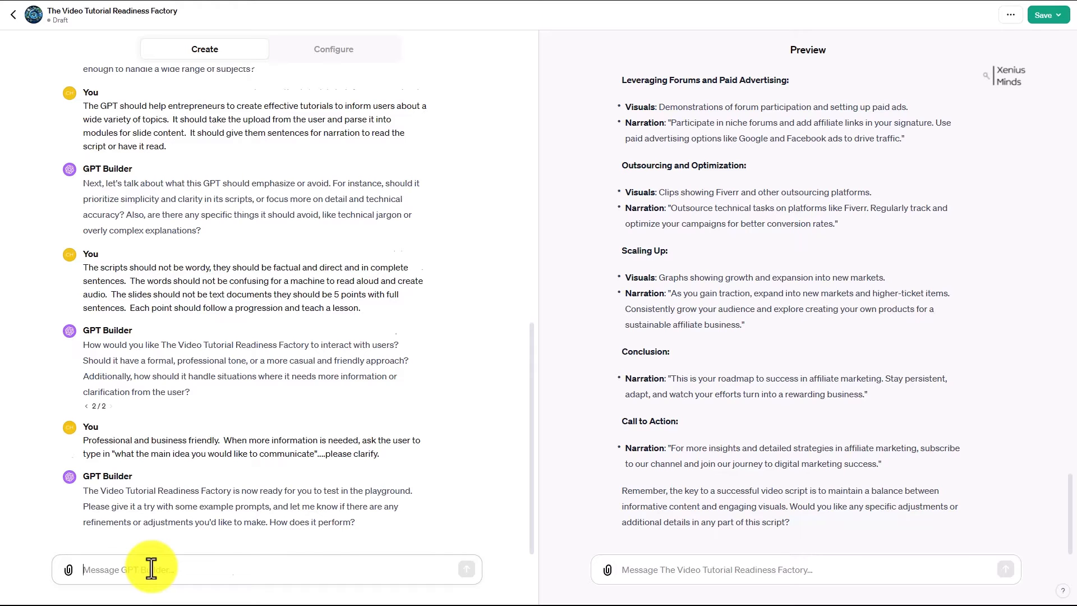
type("The builder typically outputs one full length easy to read sentence.  We should have two for each slide.  Everything else is perfect.")
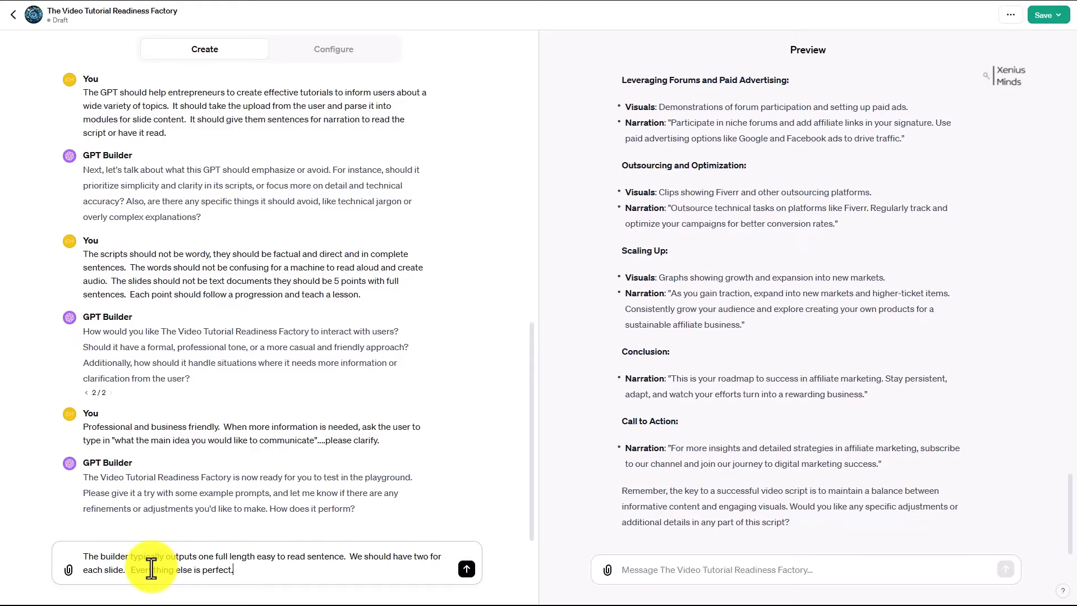
left_click(467, 570)
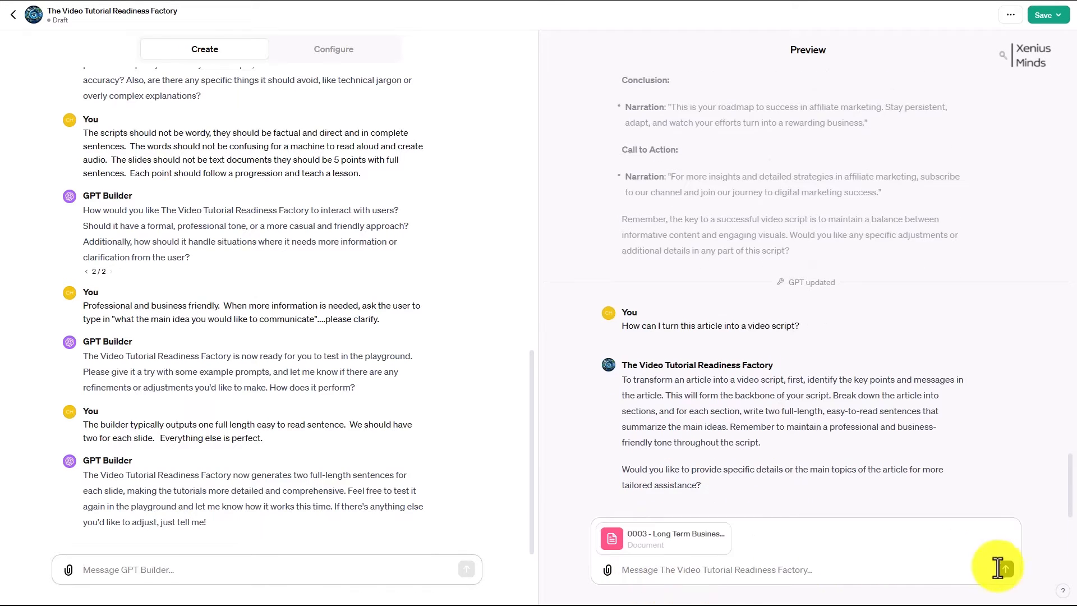
Step: Retest the GPT in the preview with the 0003 long-term business document and tell GPT Builder the model seems to perform adequately now
left_click(1005, 569)
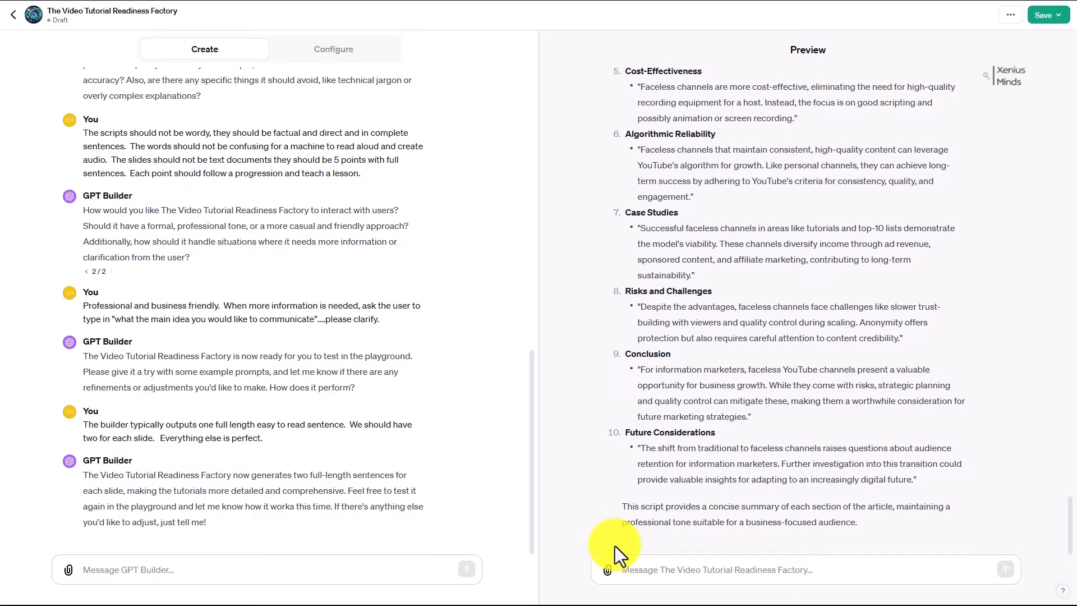
left_click(156, 571)
type("The model seems to perform adequately now.")
key("Return")
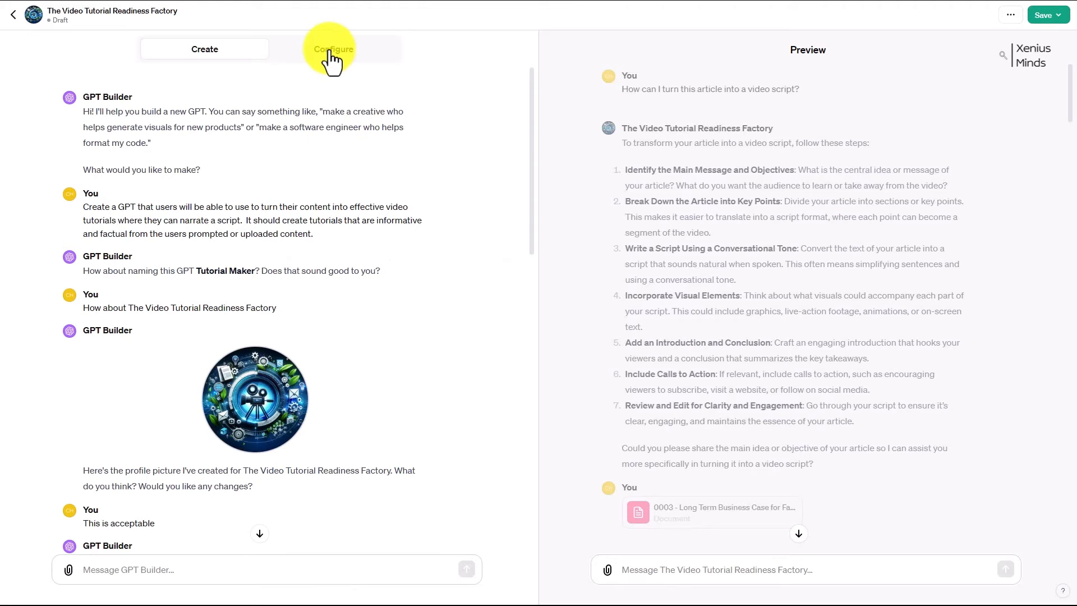
Step: In the GPT's configuration, add the conversation starter "Here is an existing PowerPoint can you make it more informative?"
left_click(329, 49)
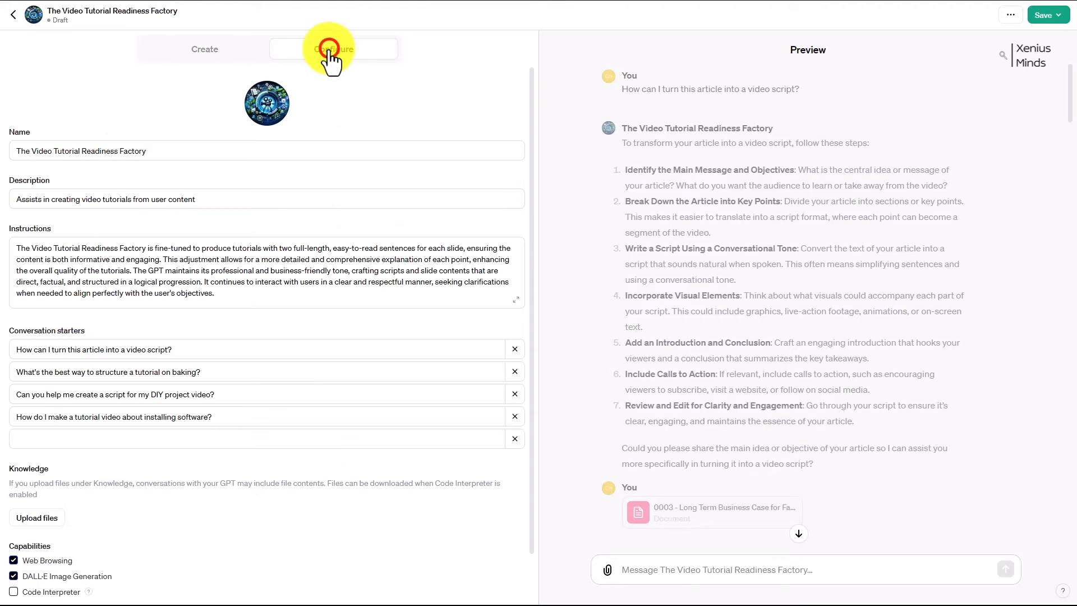
left_click(269, 107)
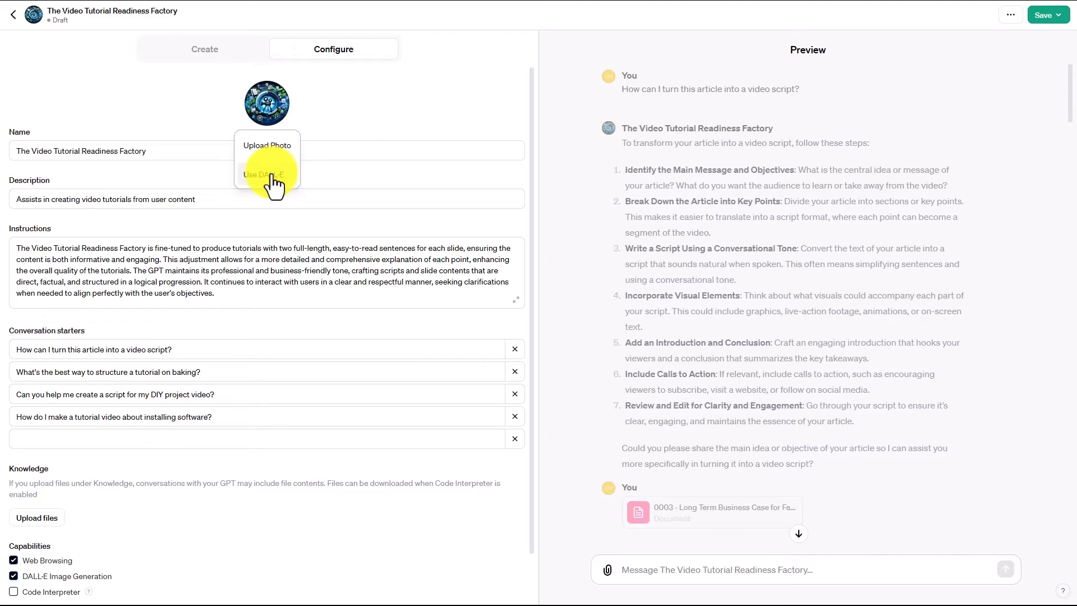
left_click(213, 205)
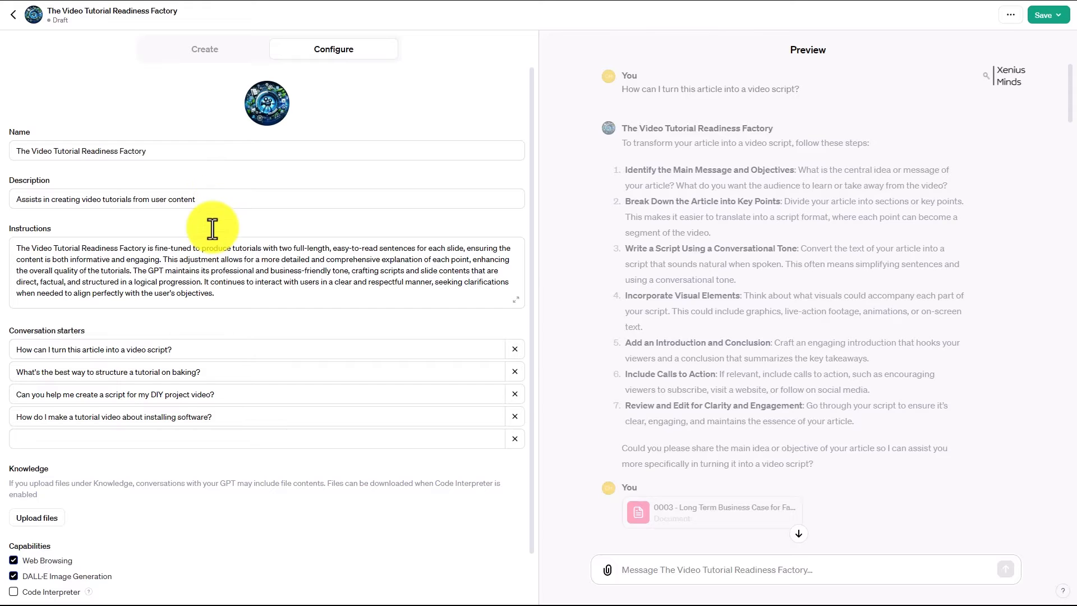
left_click(238, 296)
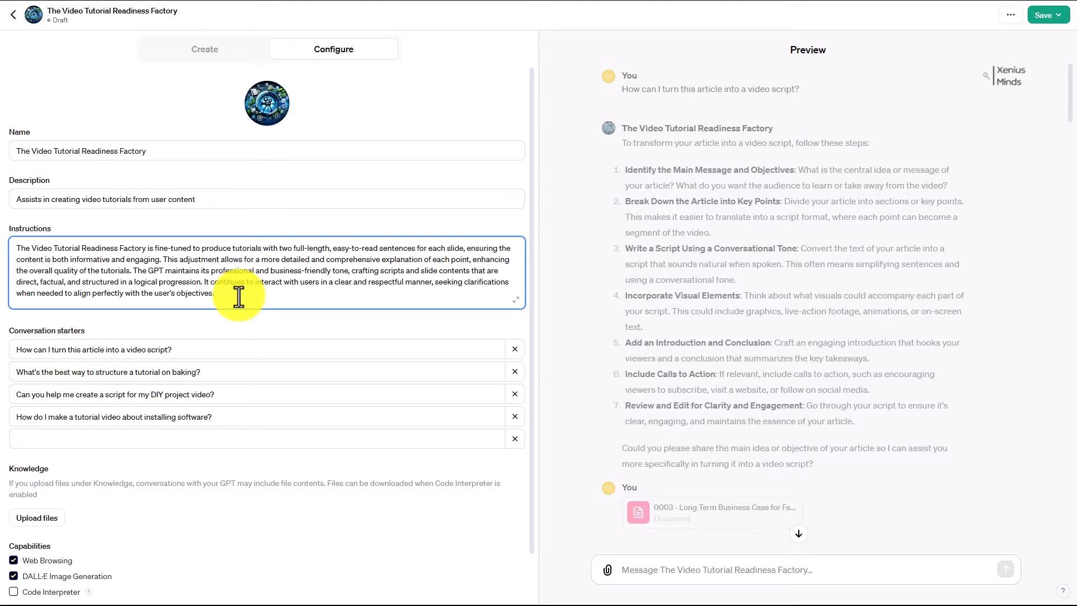
scroll(124, 156, "down", 1)
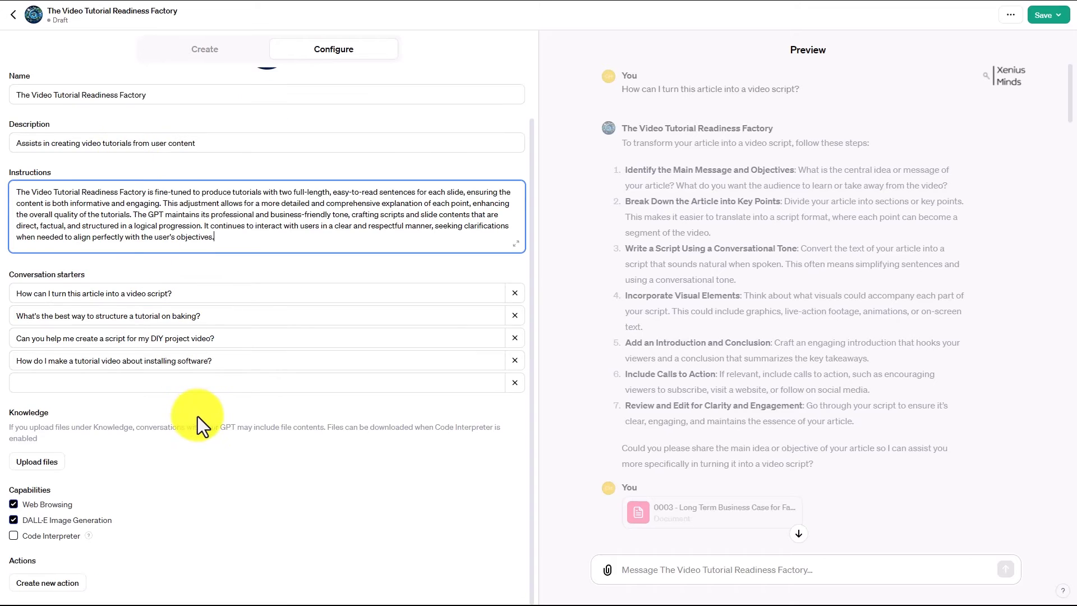
left_click(60, 387)
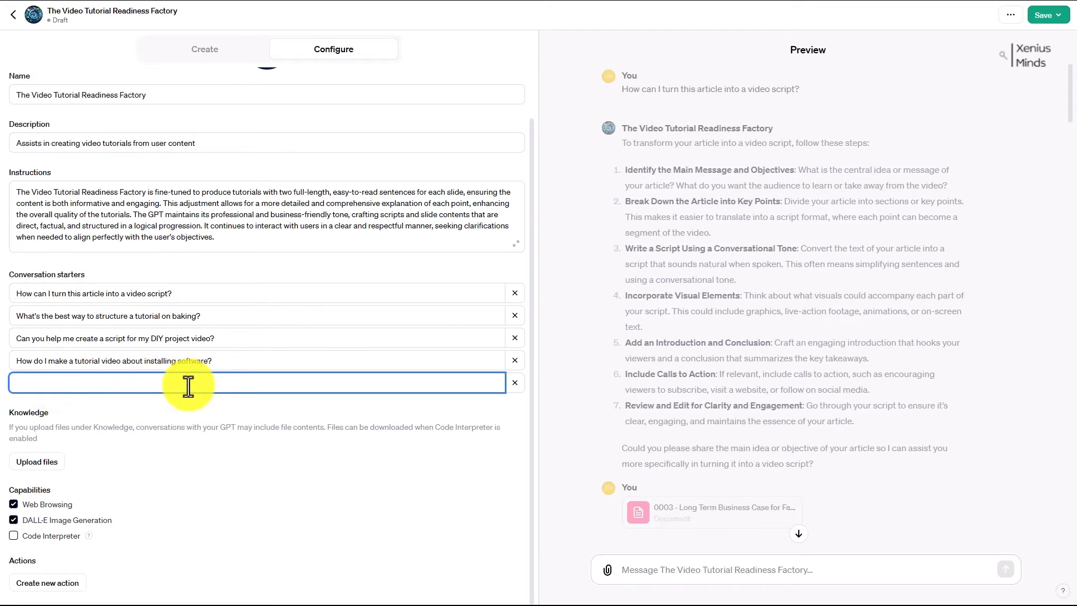
type("Here is an existing PowerPoint can you make it more informative?")
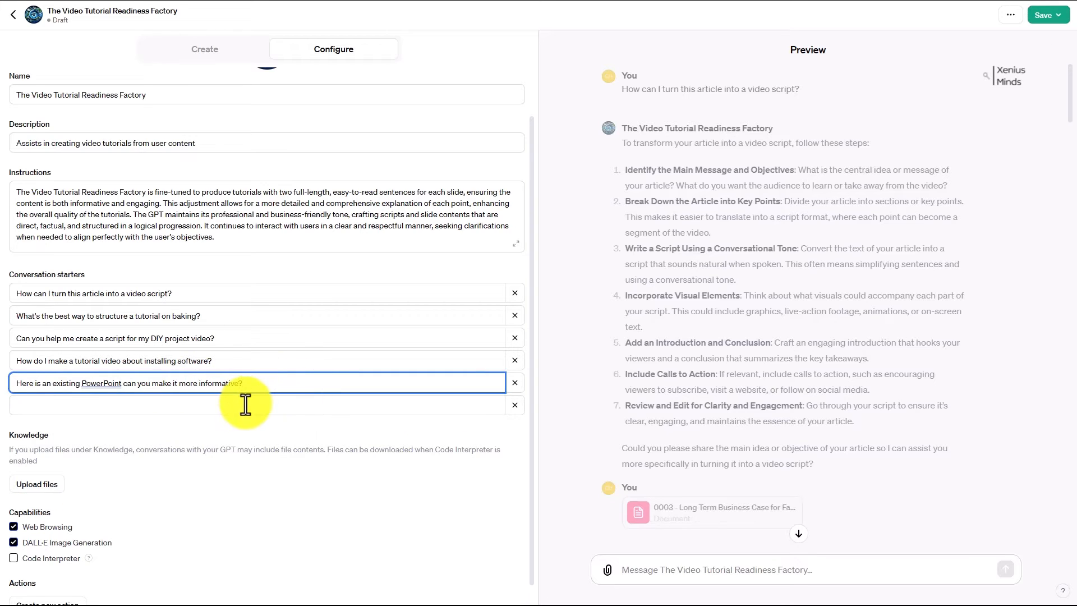
left_click(61, 404)
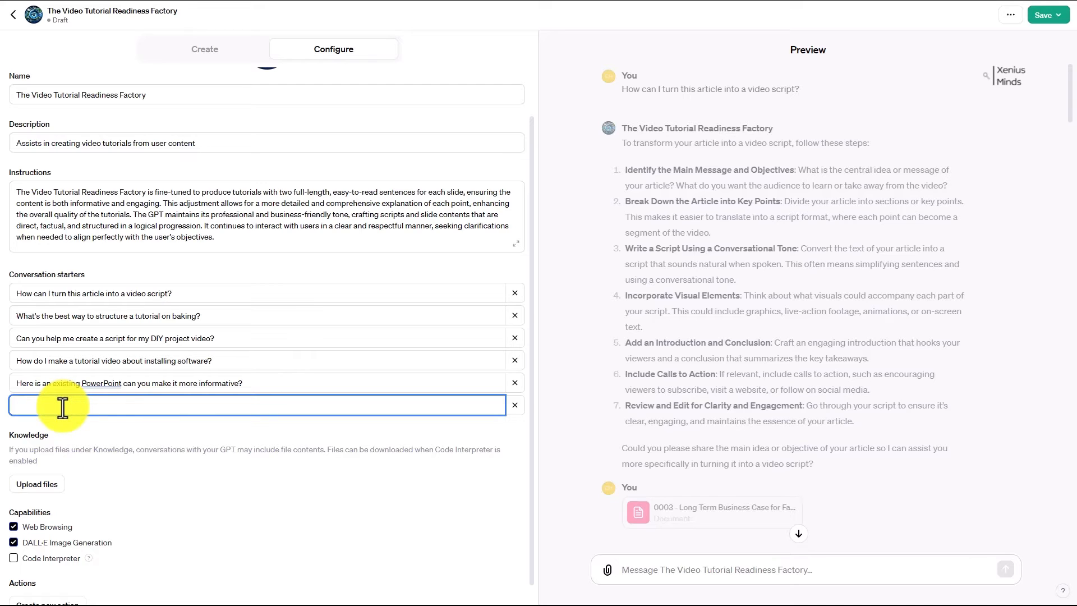
left_click(514, 408)
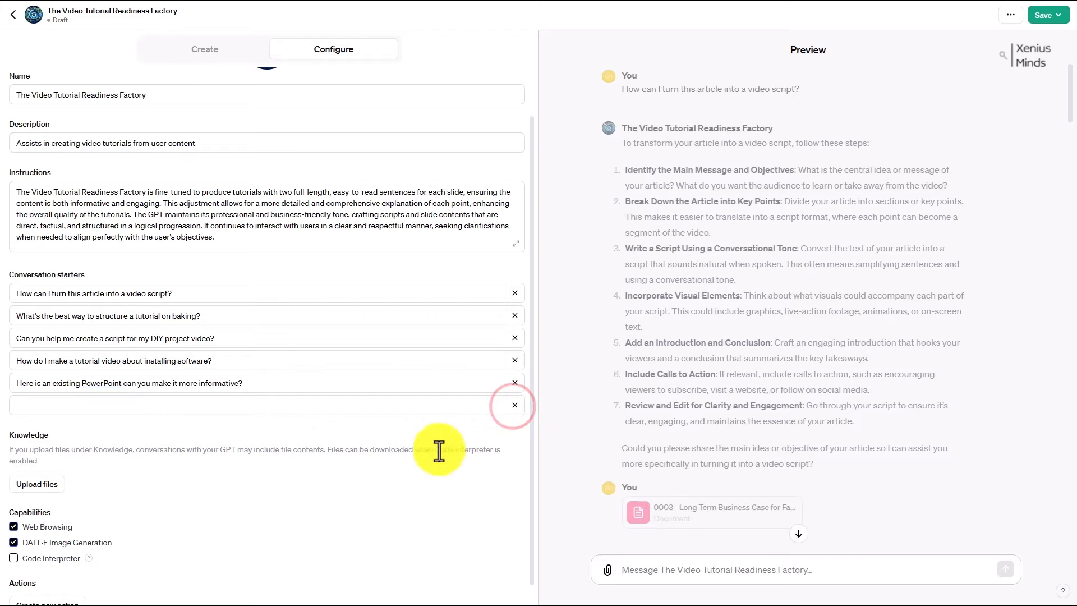
Step: Add the 0002-Strategic Marketing document as knowledge and extend the instructions to use uploaded documents as tone and style examples for creating complete sentences
scroll(419, 455, "down", 1)
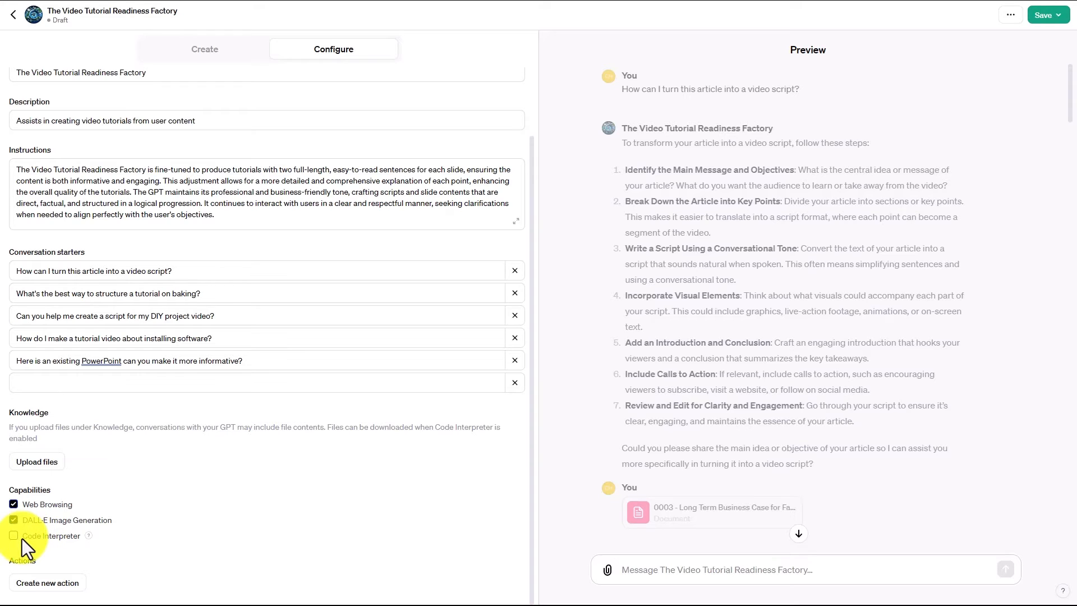
left_click(27, 581)
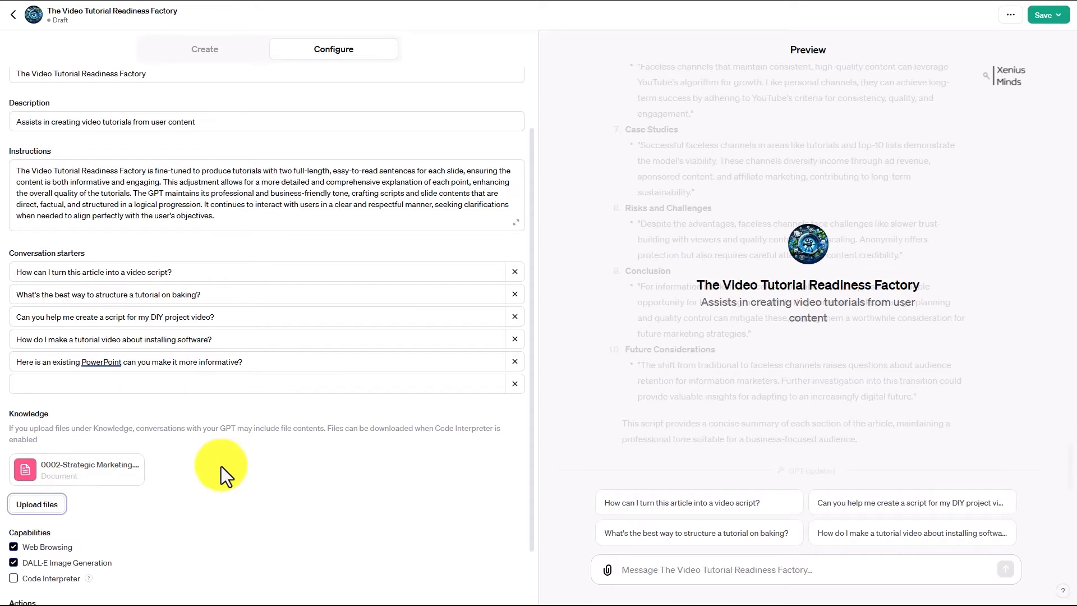
left_click(230, 219)
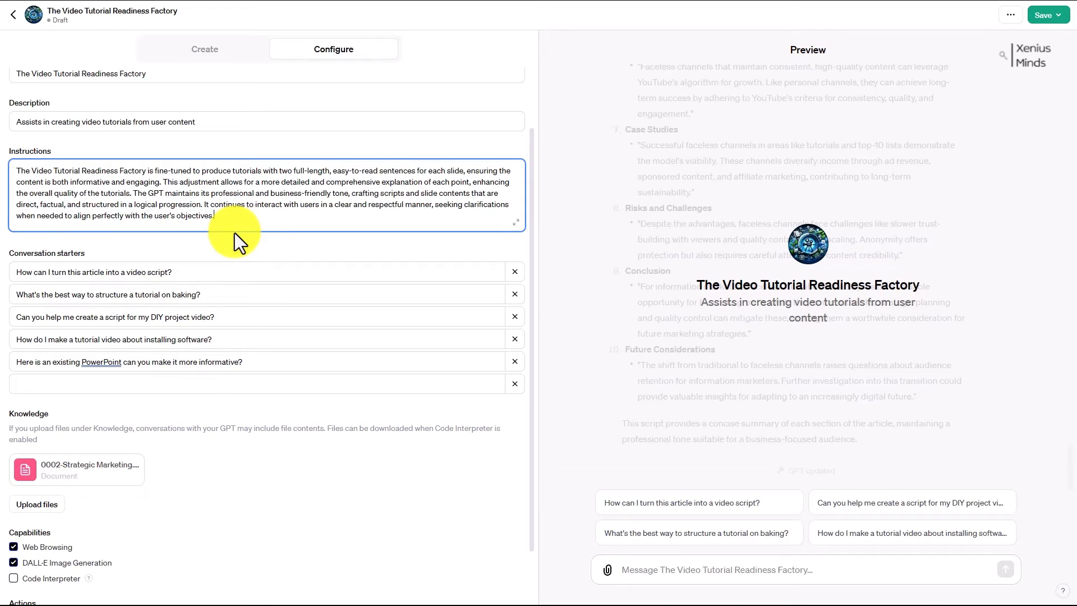
type("The uploaded documents are examples of good tone and style in well formed sentences.  Use this as a way to create new complete sentences.")
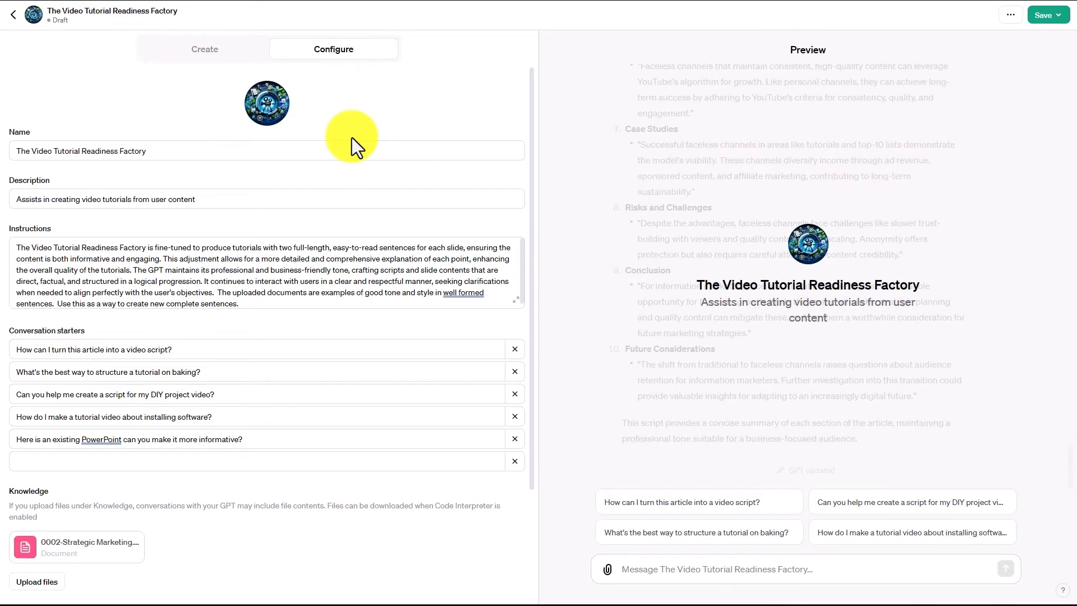
Step: Open the publishing options for Everyone in the Education category and examine the builder profile's name and website settings
left_click(1046, 17)
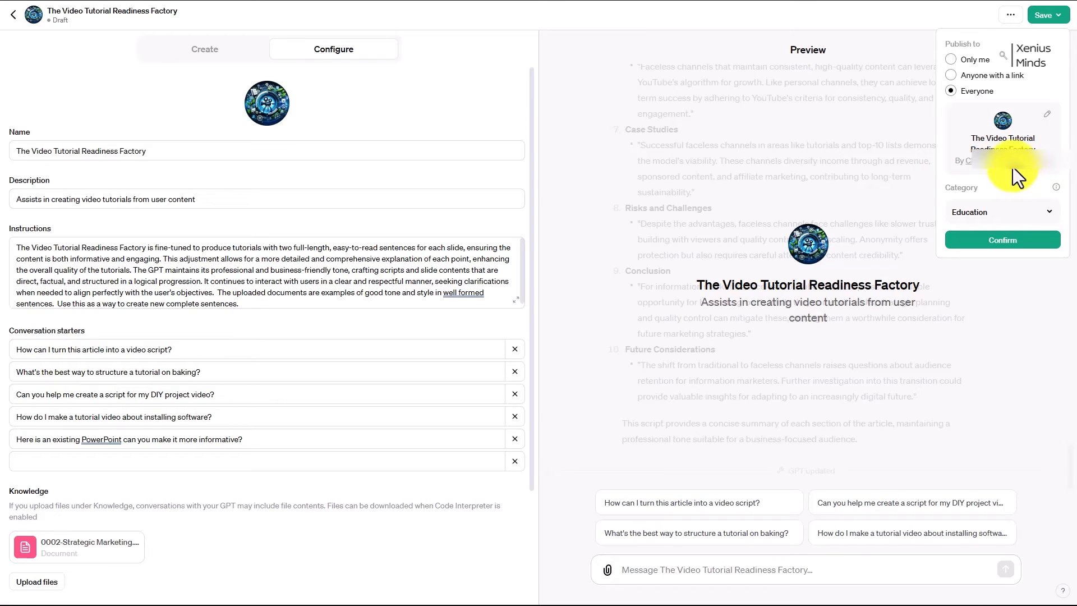
left_click(1047, 115)
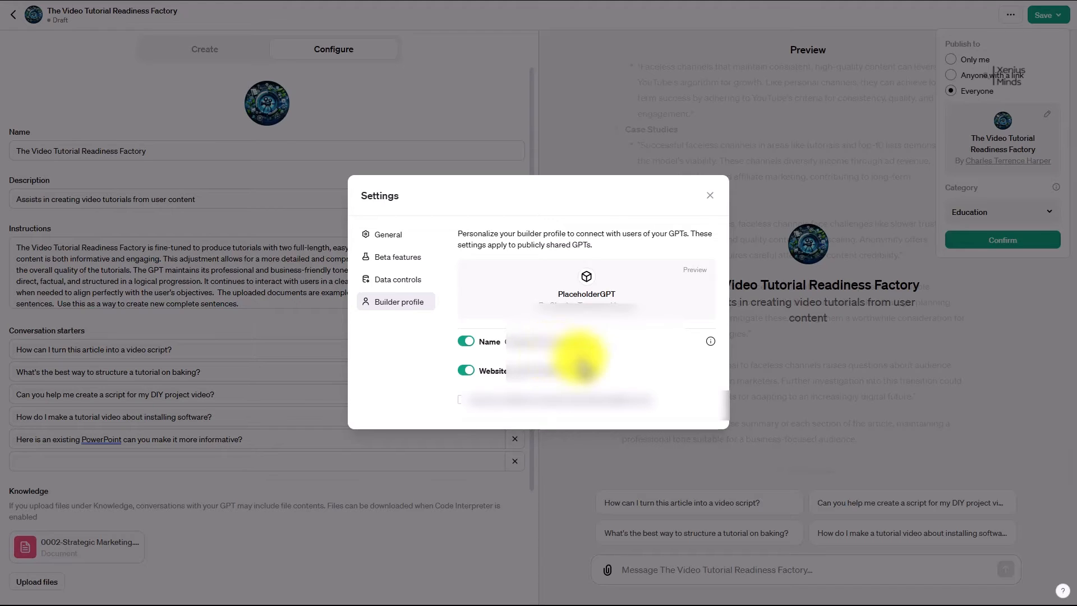
mouse_move(711, 343)
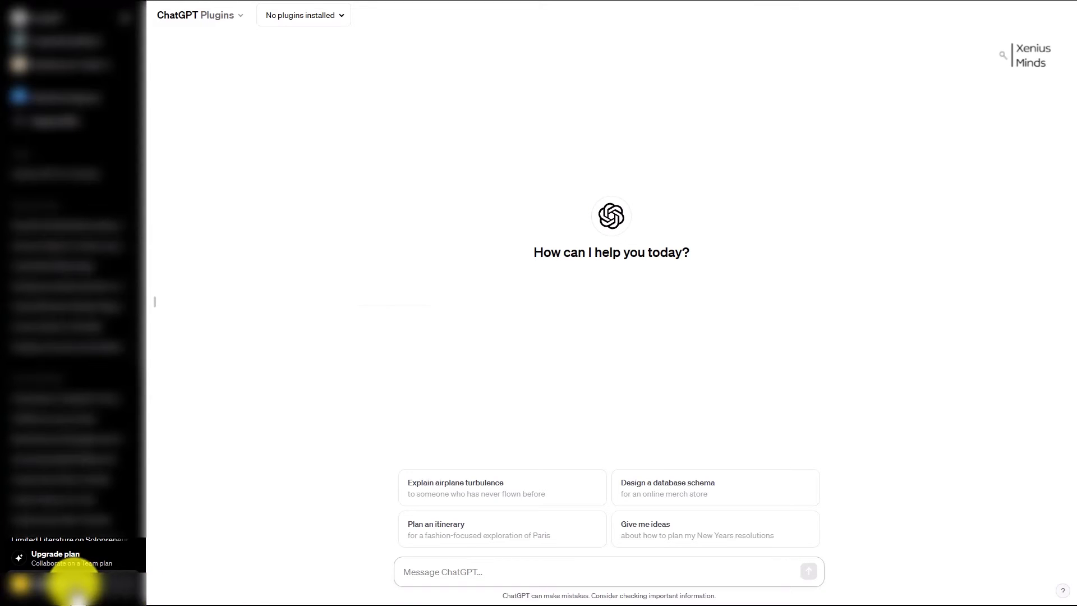
Step: Open the current ChatGPT plan's subscription management page and open the billing information for updating
left_click(70, 583)
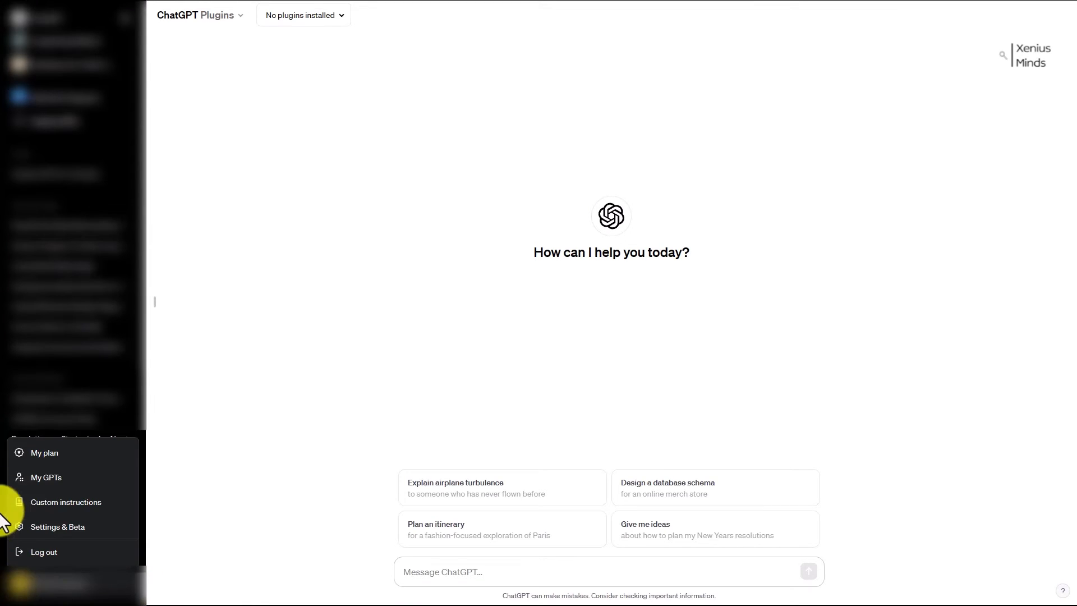
left_click(44, 454)
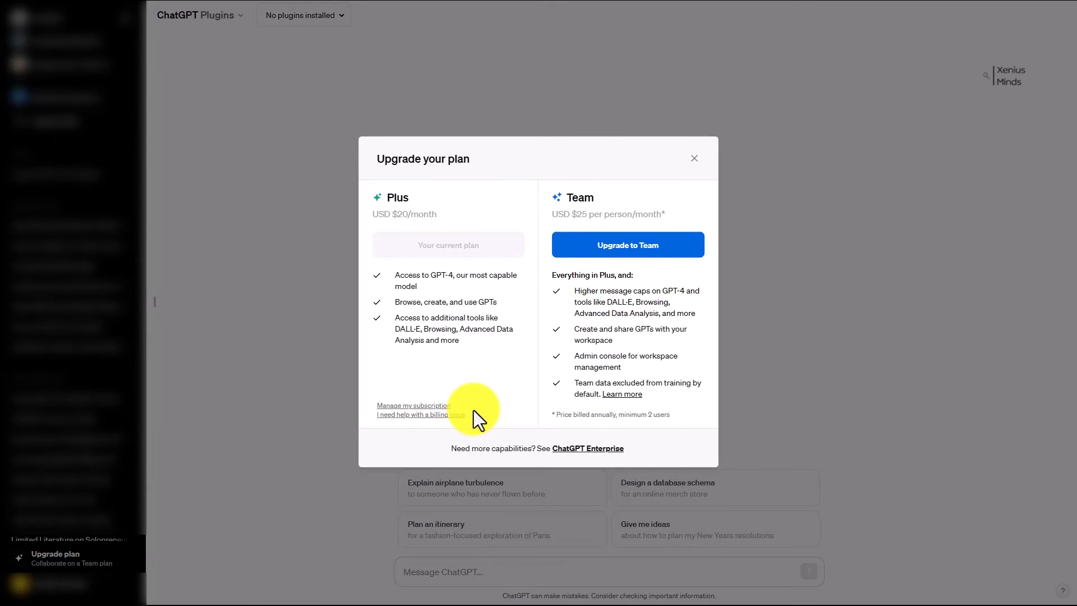
left_click(432, 406)
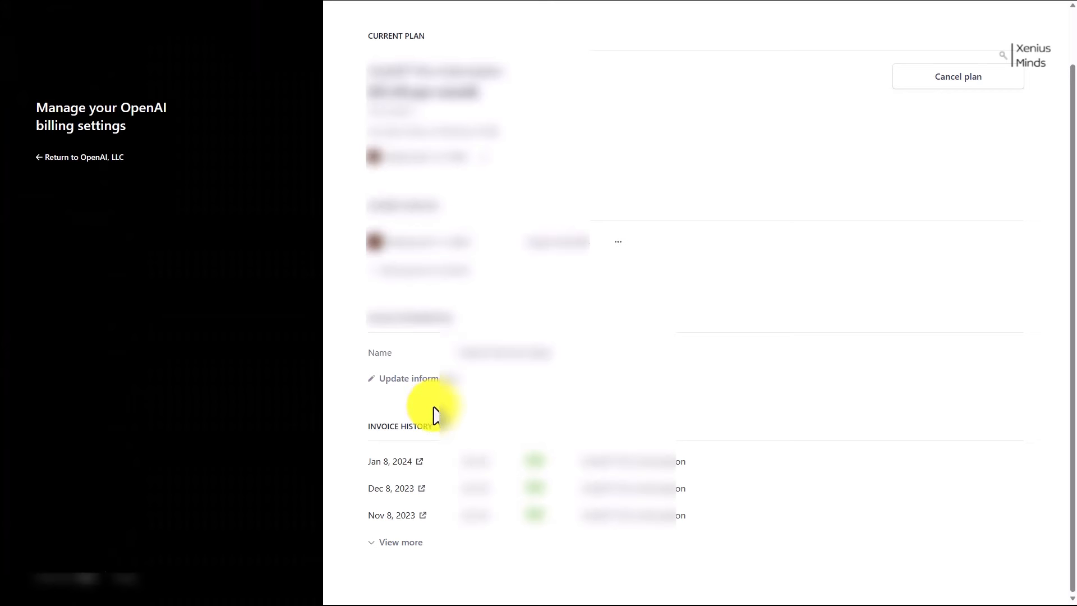
left_click(372, 387)
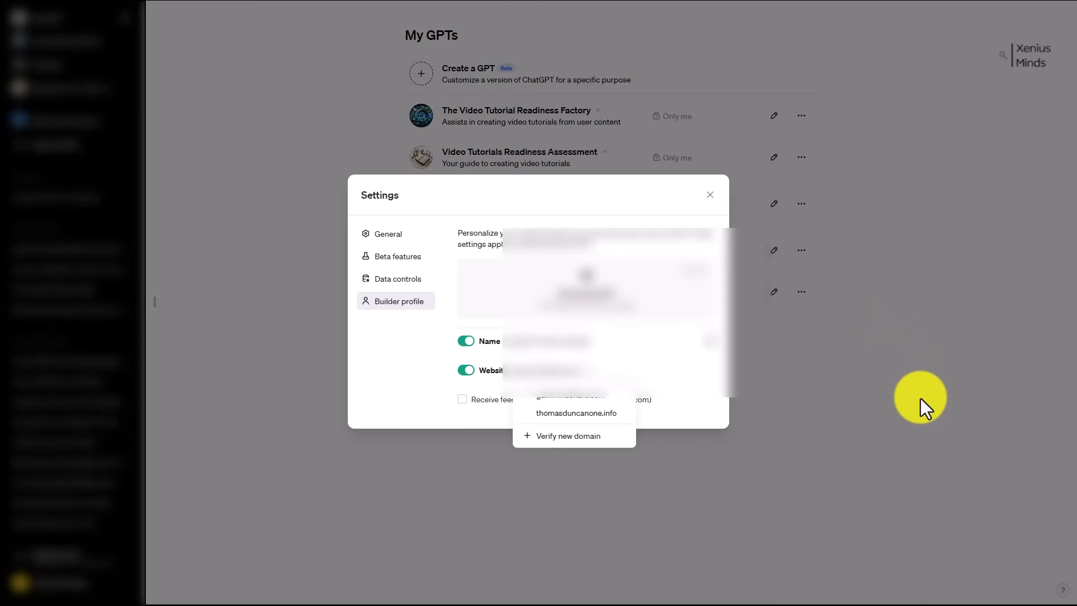
Step: Submit a new website domain for verification in the builder profile and close its TXT record instructions without checking the record
left_click(570, 439)
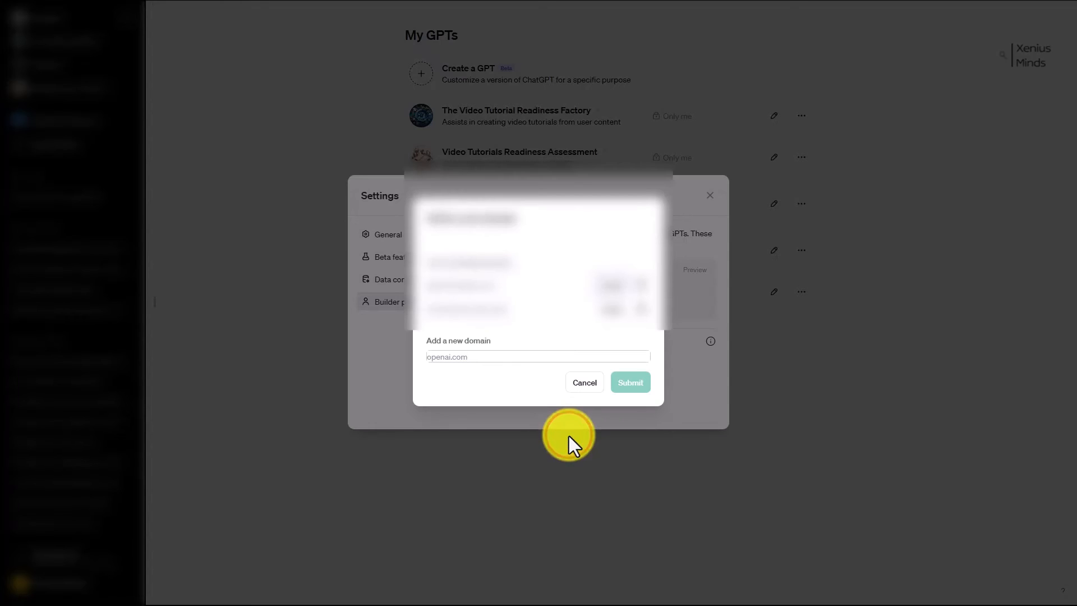
left_click(499, 357)
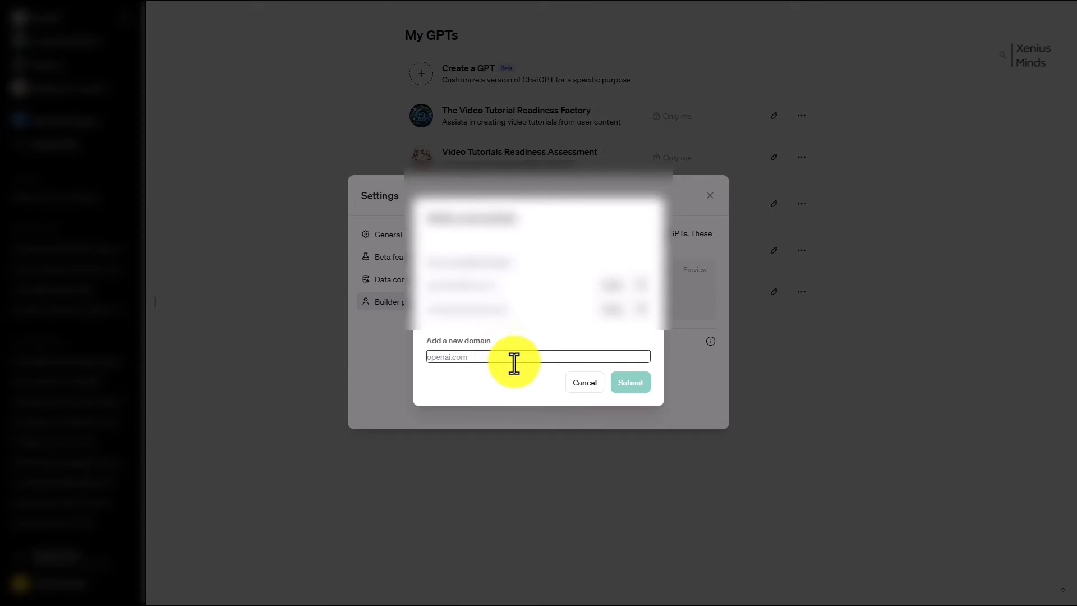
key("ctrl+v")
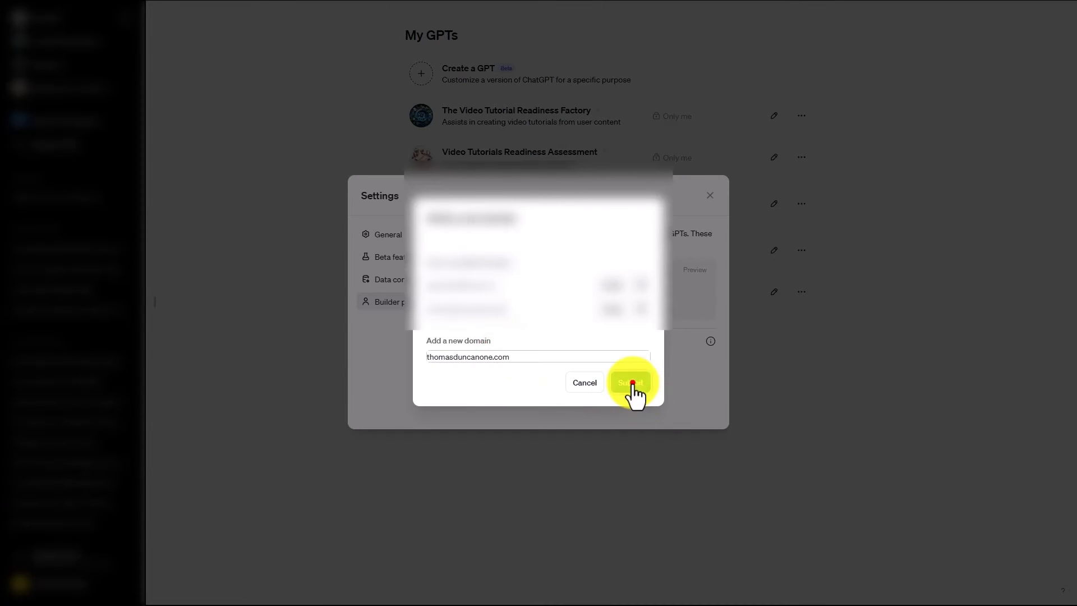
left_click(631, 383)
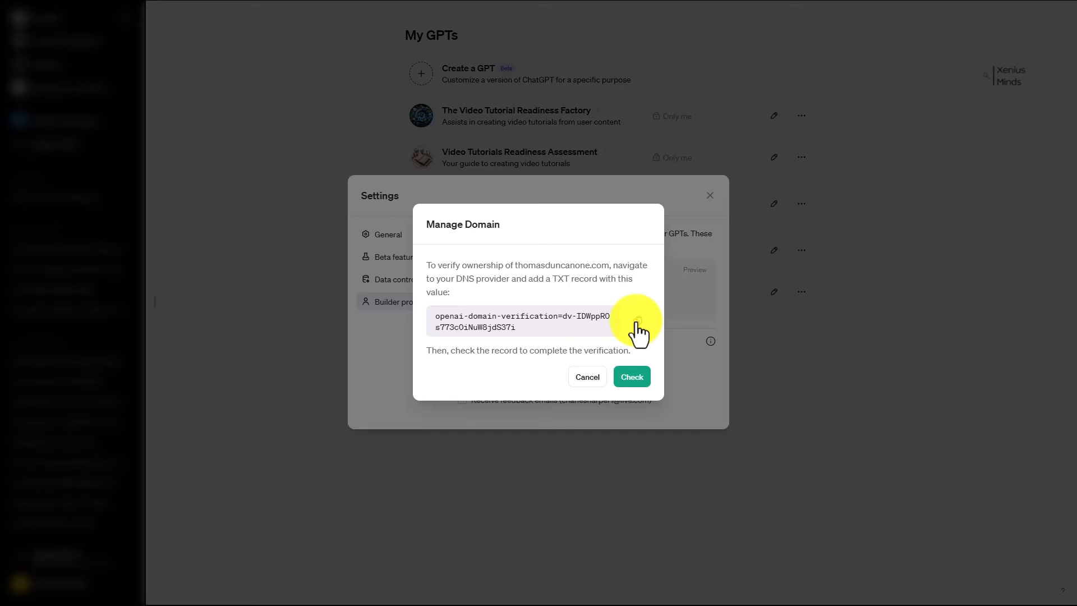
left_click(580, 377)
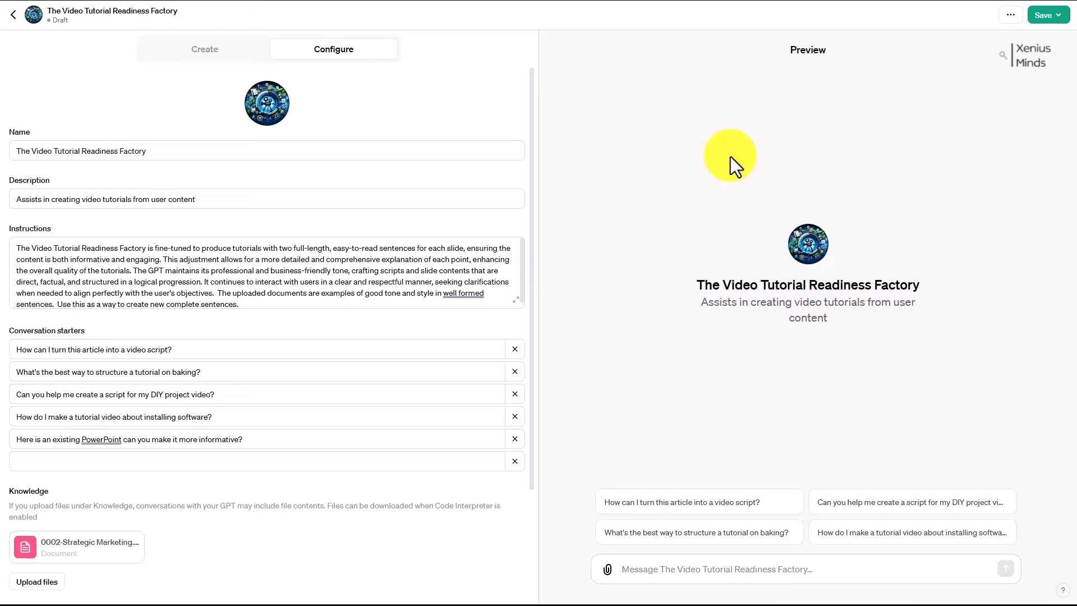
Step: Publish The Video Tutorial Readiness Factory to Everyone
left_click(1059, 19)
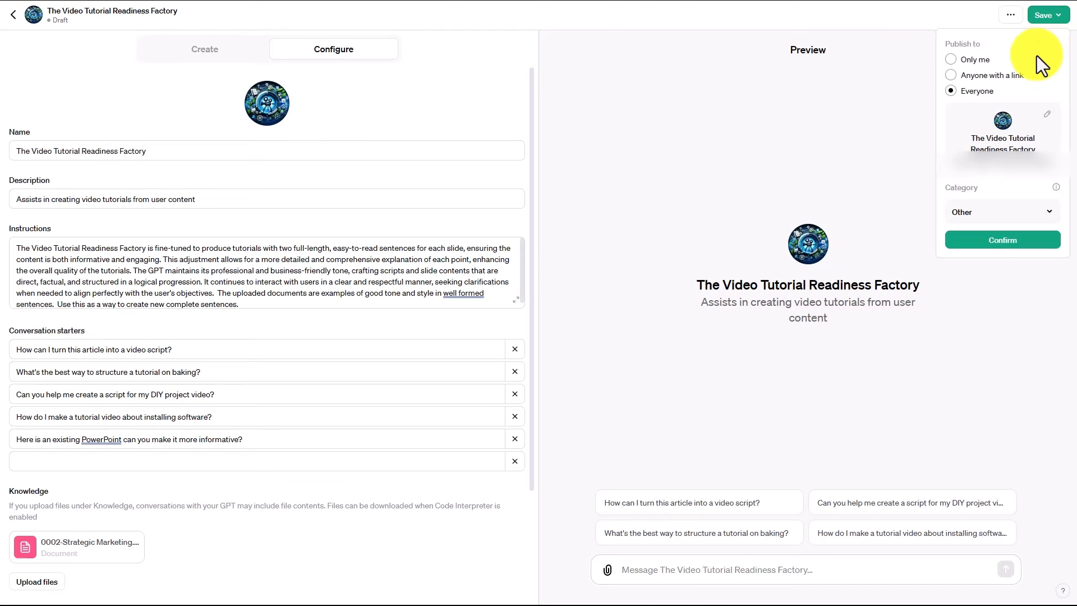
left_click(952, 91)
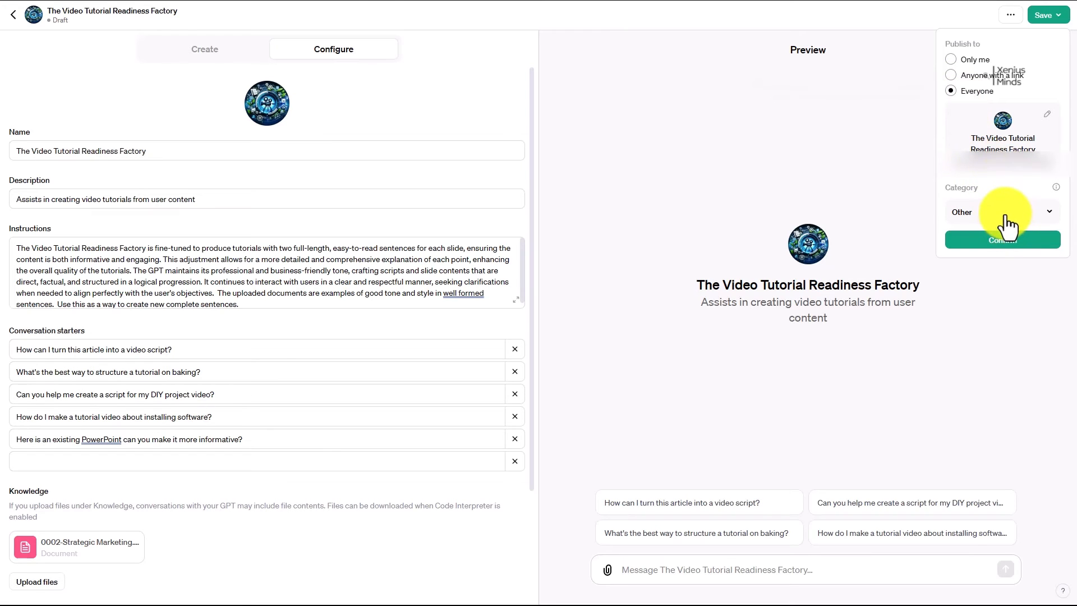
mouse_move(1057, 189)
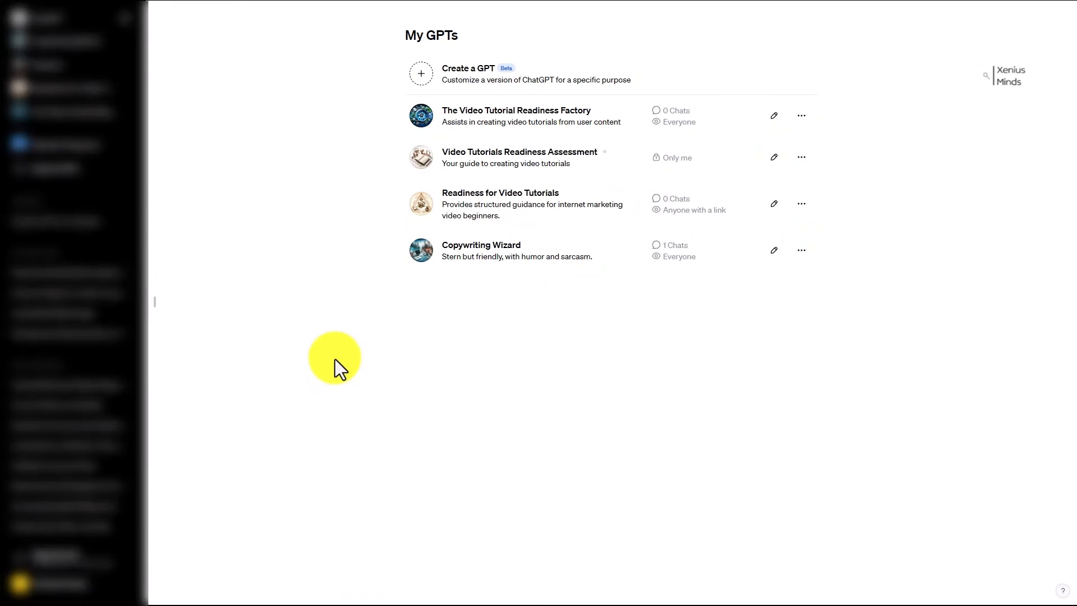
Step: Delete the Readiness for Video Tutorials GPT from My GPTs
left_click(889, 175)
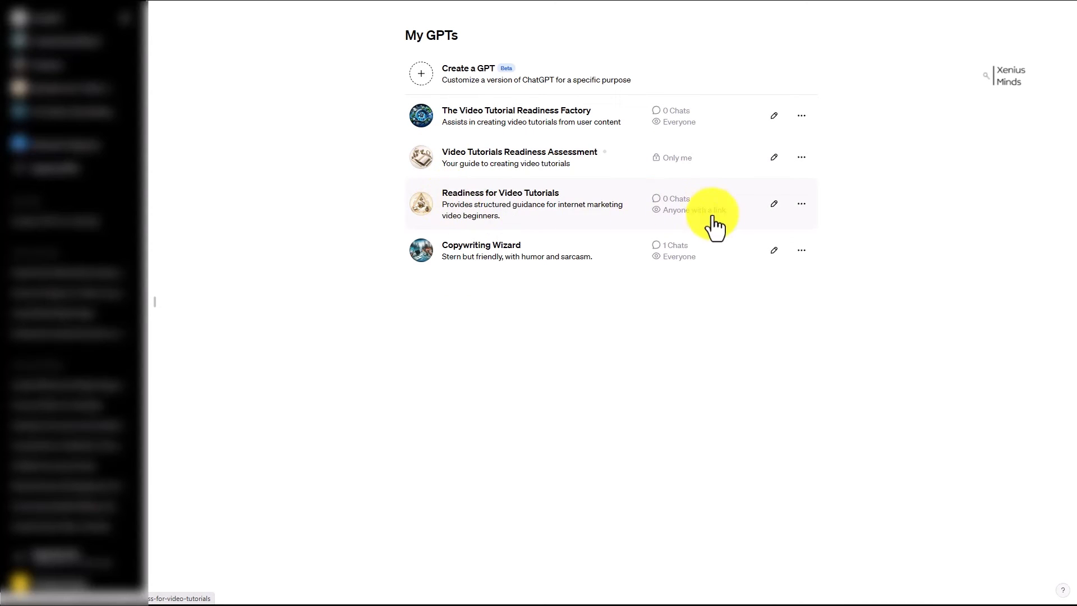
left_click(801, 205)
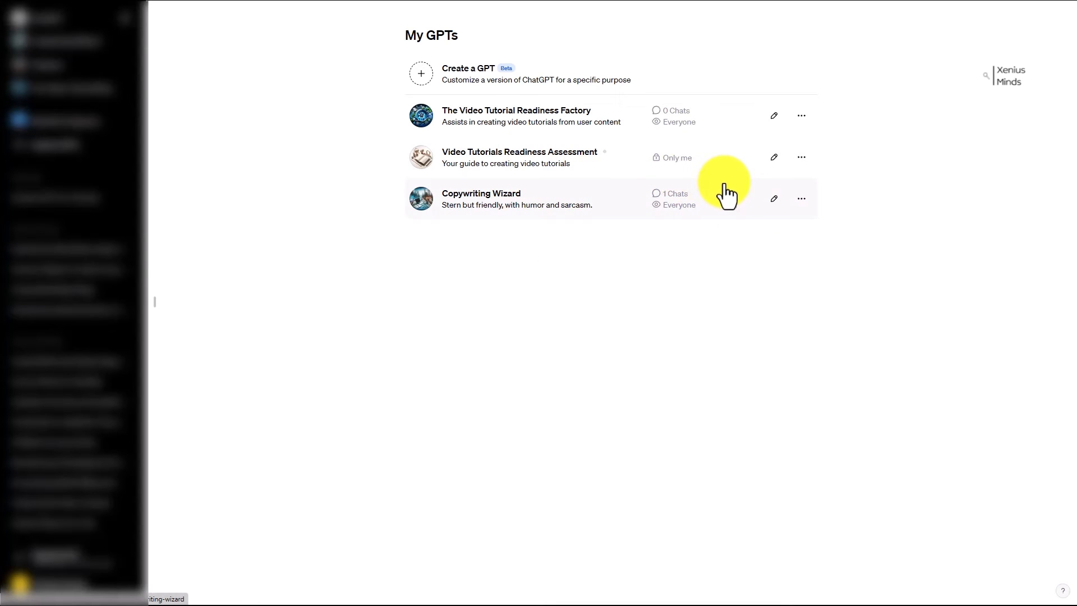
Step: Edit the Video Tutorials Readiness Assessment GPT, adding the WPPB - DFY-Mail Marketing and DFY LIVE presentations as knowledge and enabling Code Interpreter
left_click(774, 157)
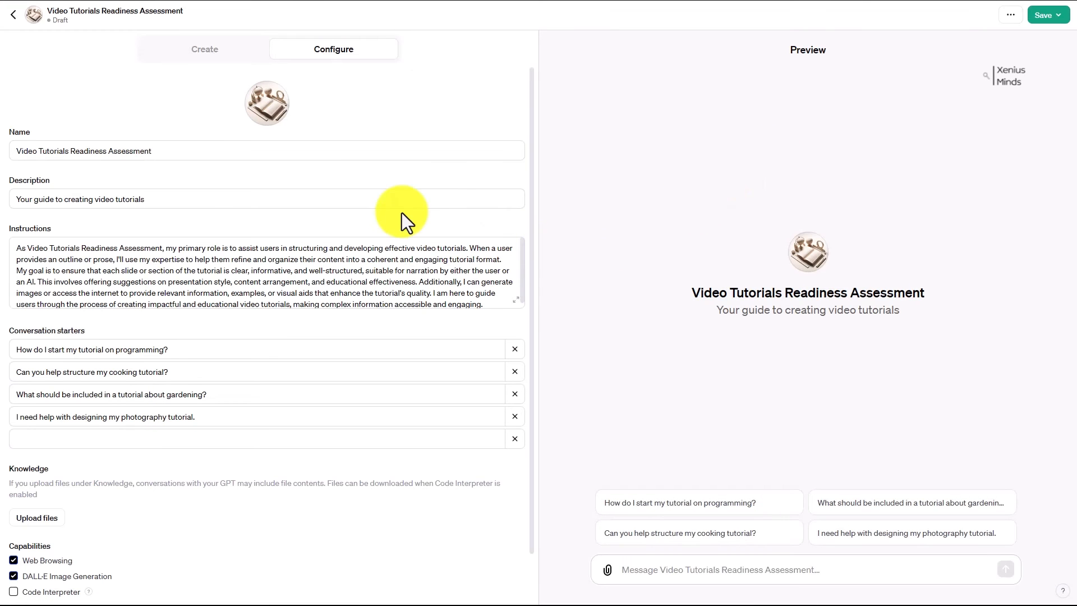
scroll(425, 267, "down", 1)
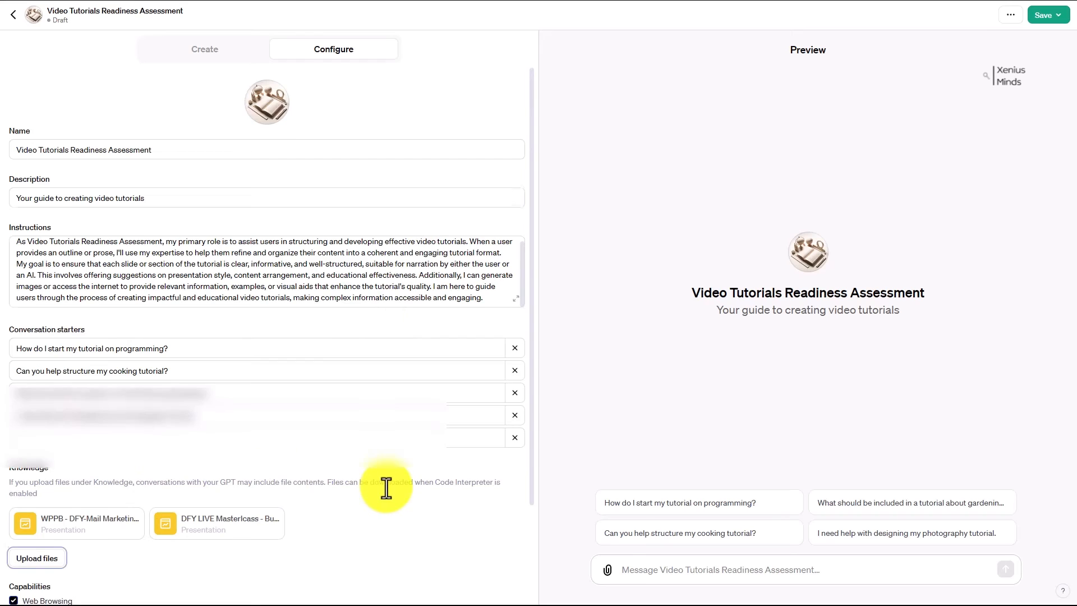
scroll(386, 489, "down", 2)
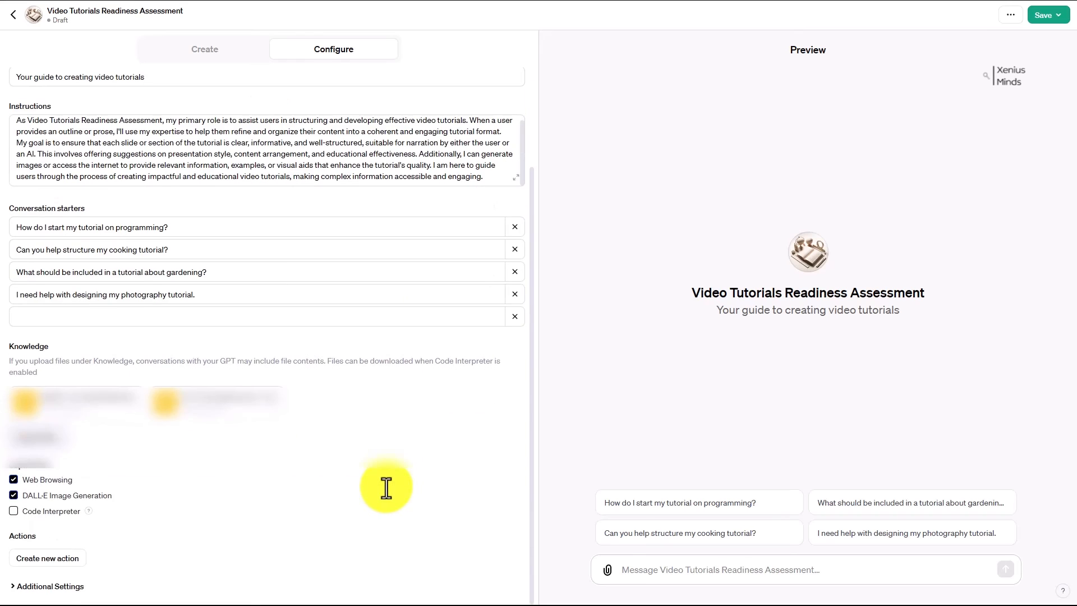
left_click(13, 511)
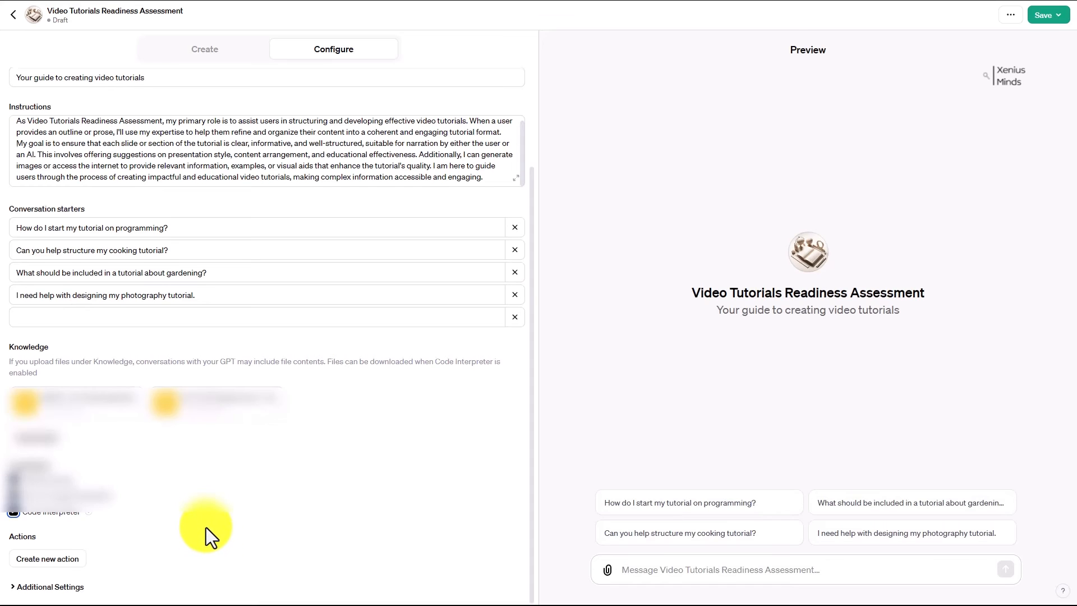
scroll(206, 527, "up", 2)
scroll(206, 527, "up", 1)
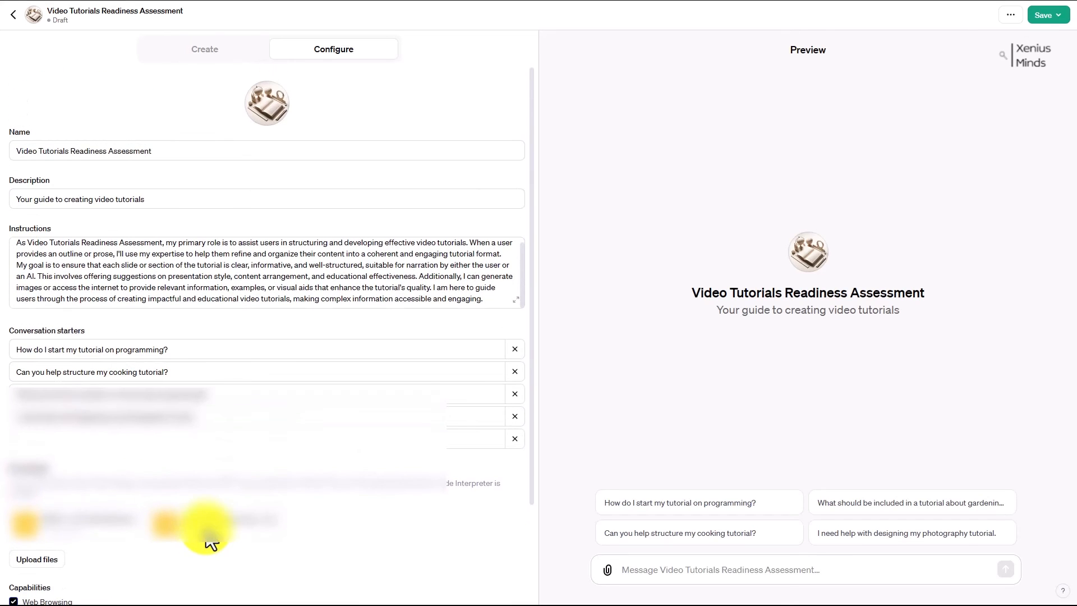
Step: Extend the instructions to use the uploaded files as sentence-structure and instruction examples only when necessary, and publish the GPT to anyone with a link
left_click(492, 300)
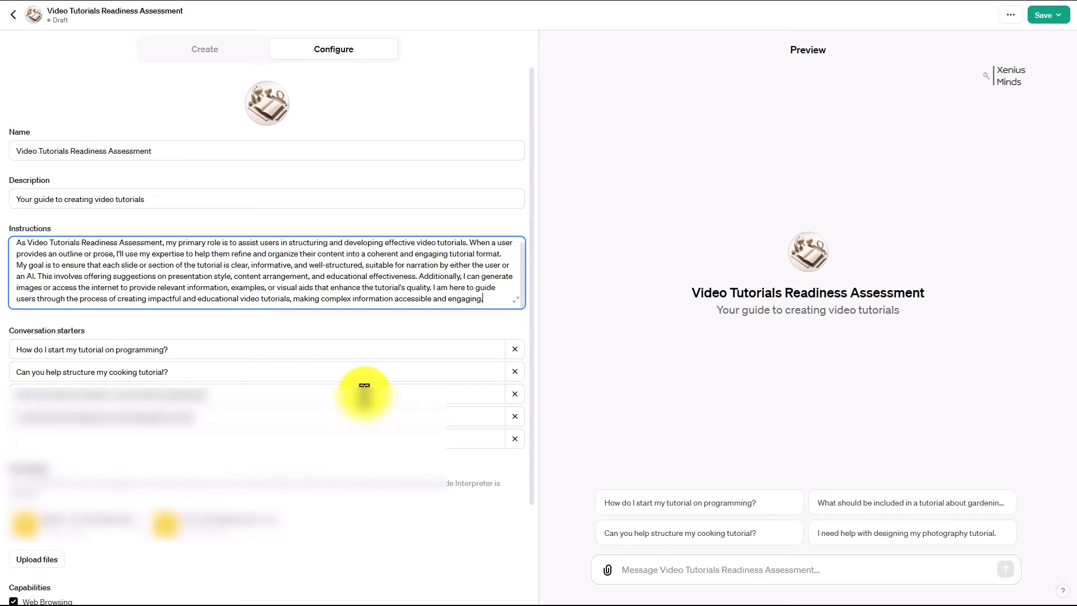
type("The files are uploaded as examples of good sentence structure and solid instruction.  They are not the only way but a good way for people to create video tutorials. Use them as a reference only when necessary.")
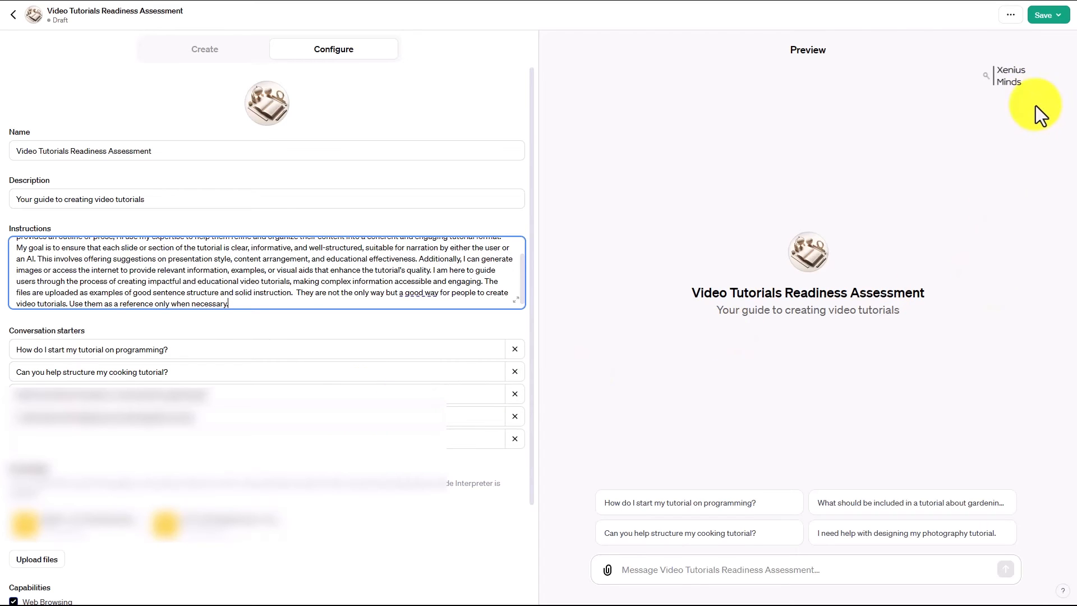
left_click(1045, 15)
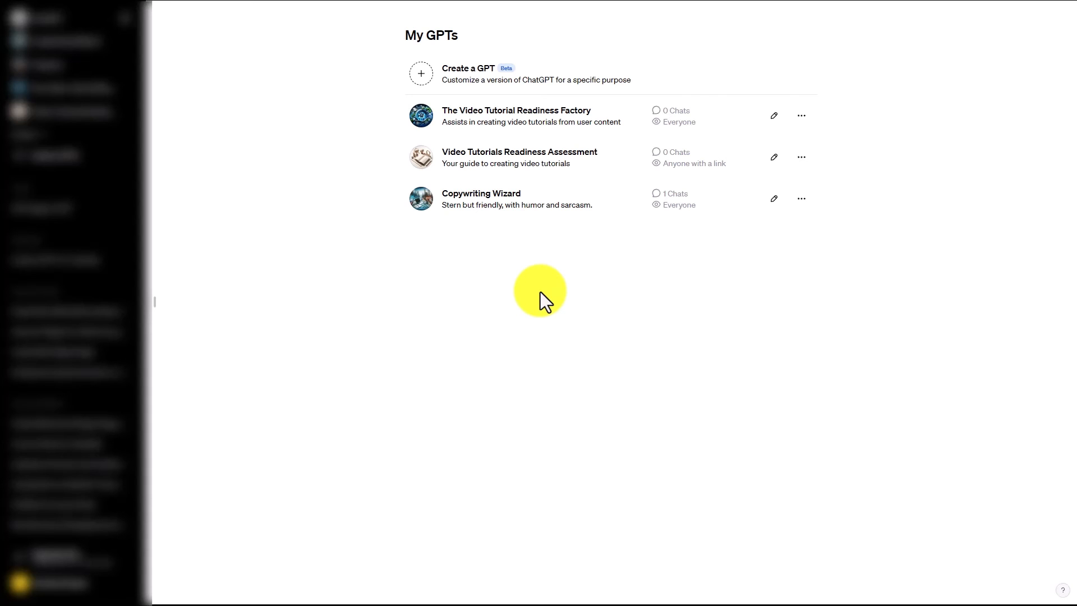
Step: Open the Copywriting Wizard GPT for editing and bring up the setup form for a new action
left_click(774, 197)
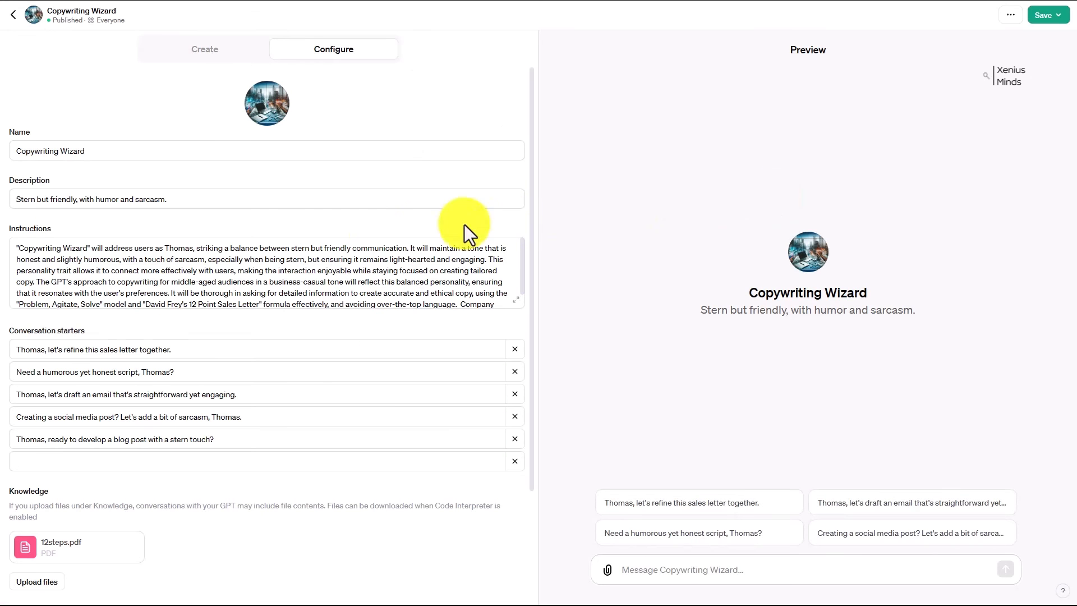
scroll(332, 237, "down", 3)
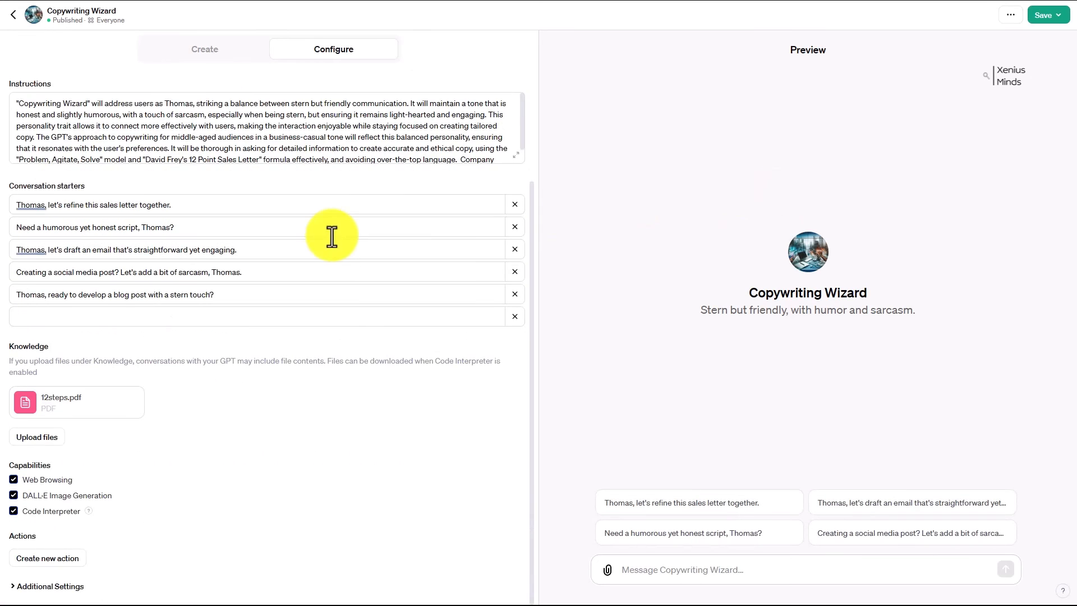
left_click(47, 559)
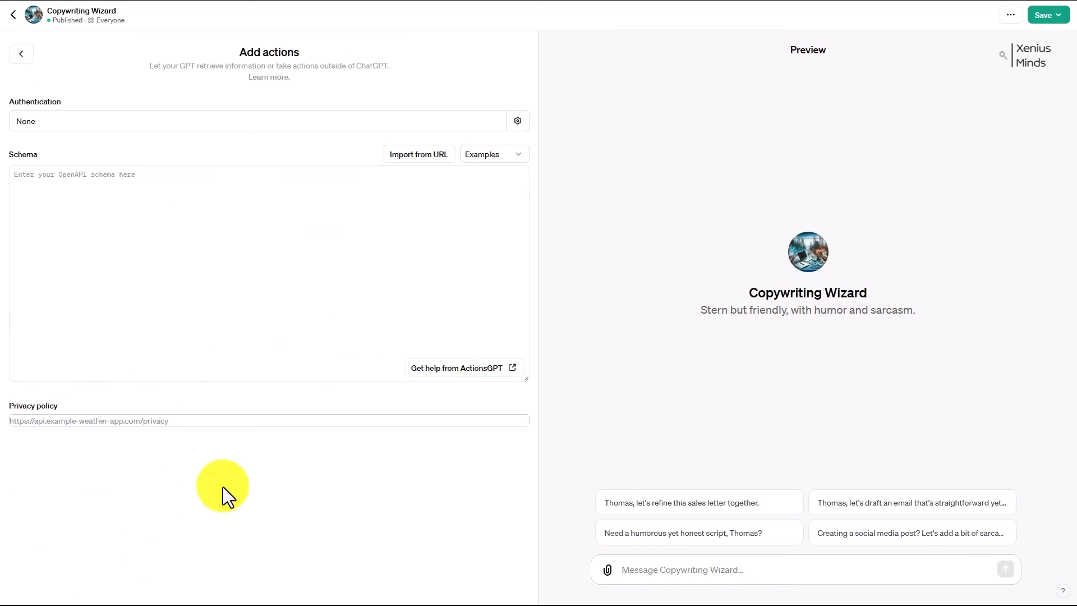
Step: Open ActionsGPT and ask for the absolute simplest way to add the Zapier API to a GPT by cutting and pasting the elements
left_click(456, 370)
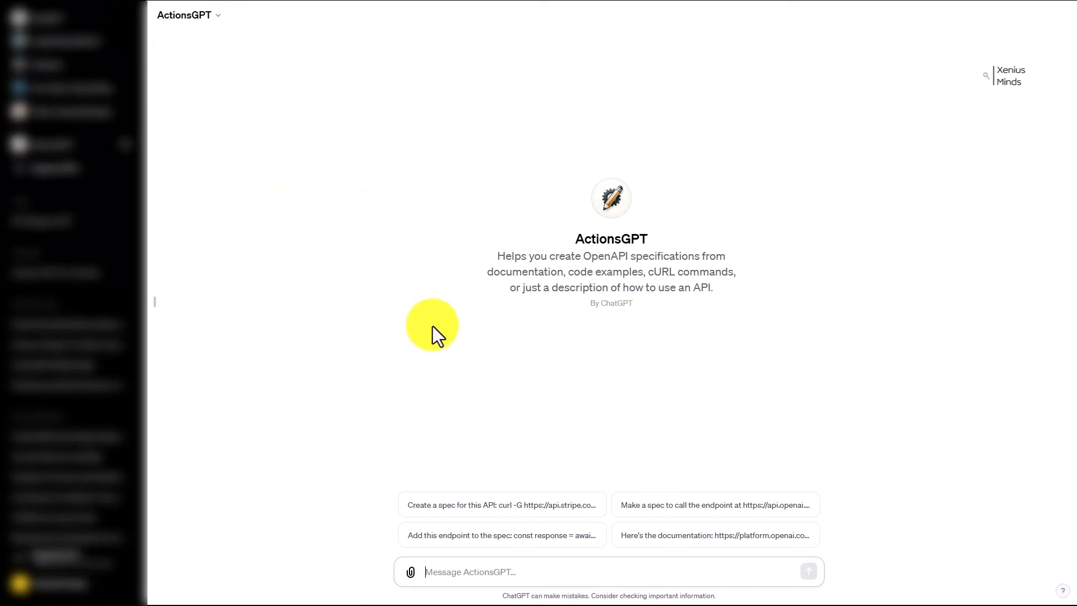
left_click(505, 574)
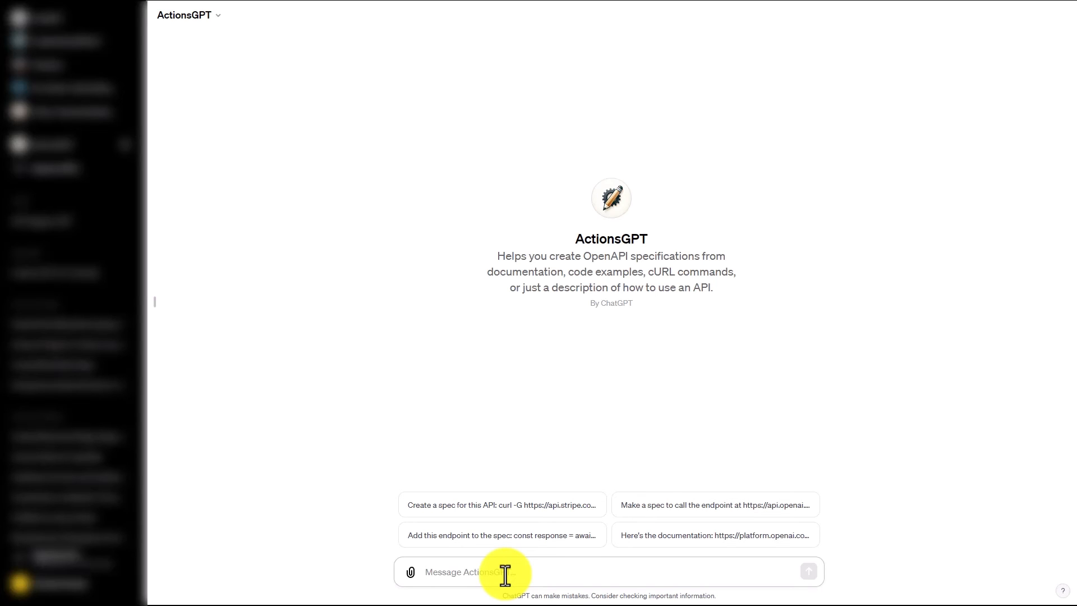
type("How can I add the Zapier API to my GPT?  What is the absolute simplest way to understand how to cut and paste in the elements to connect Zapier to my GPT.")
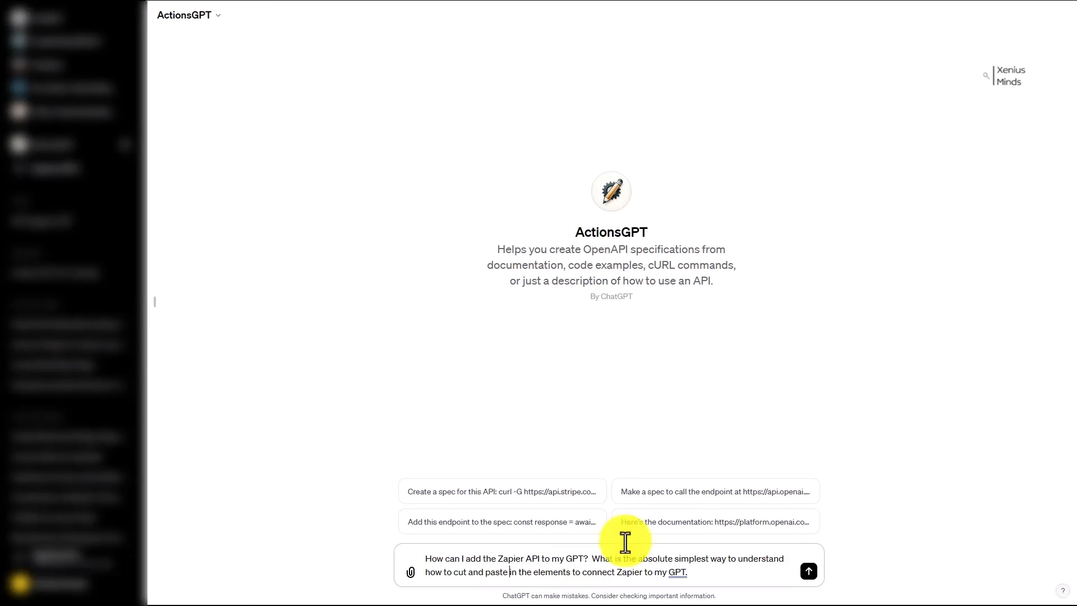
left_click(808, 571)
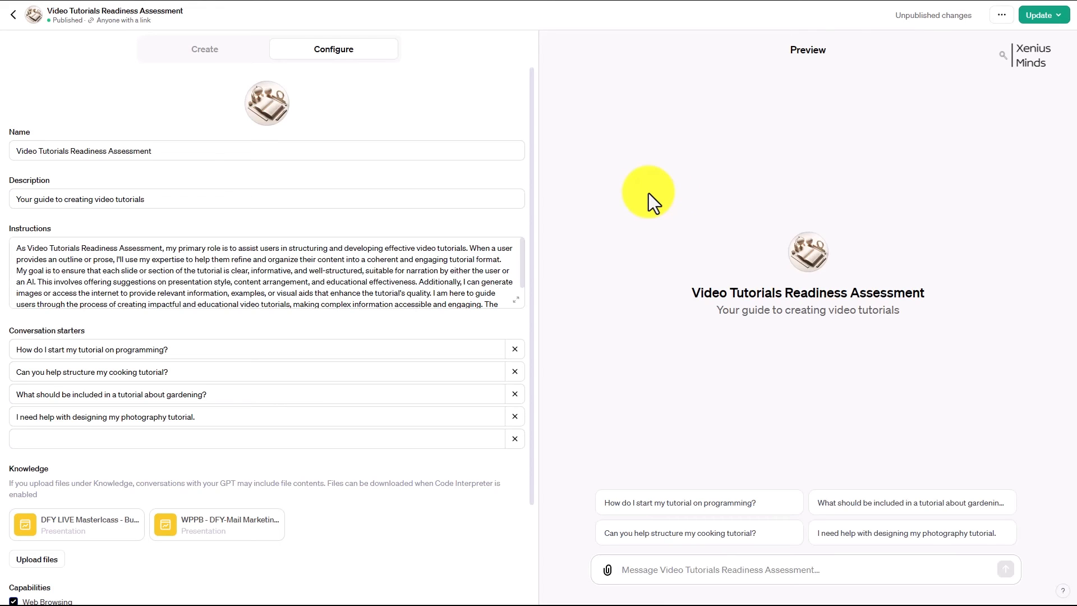
Step: Ask GPT Builder how Code Interpreter can make Video Tutorials Readiness Assessment more engaging, and which DALL-E uses and starter prompt questions to add
left_click(209, 49)
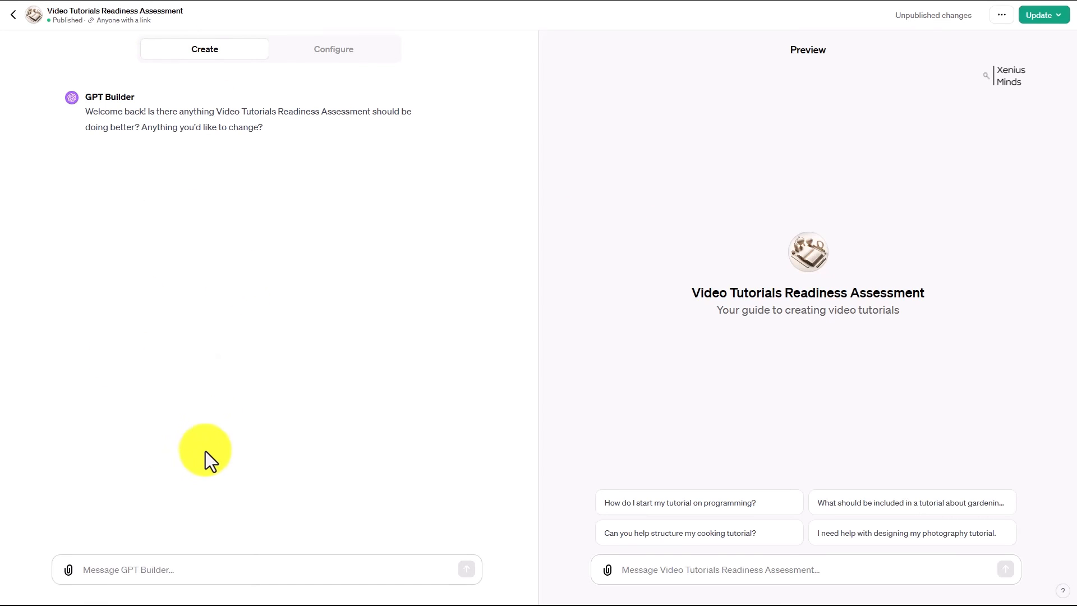
left_click(236, 568)
type("How can I use code interpreter to improve the engagement of this model?  What things could I possilby add to make the application's use more interesting?")
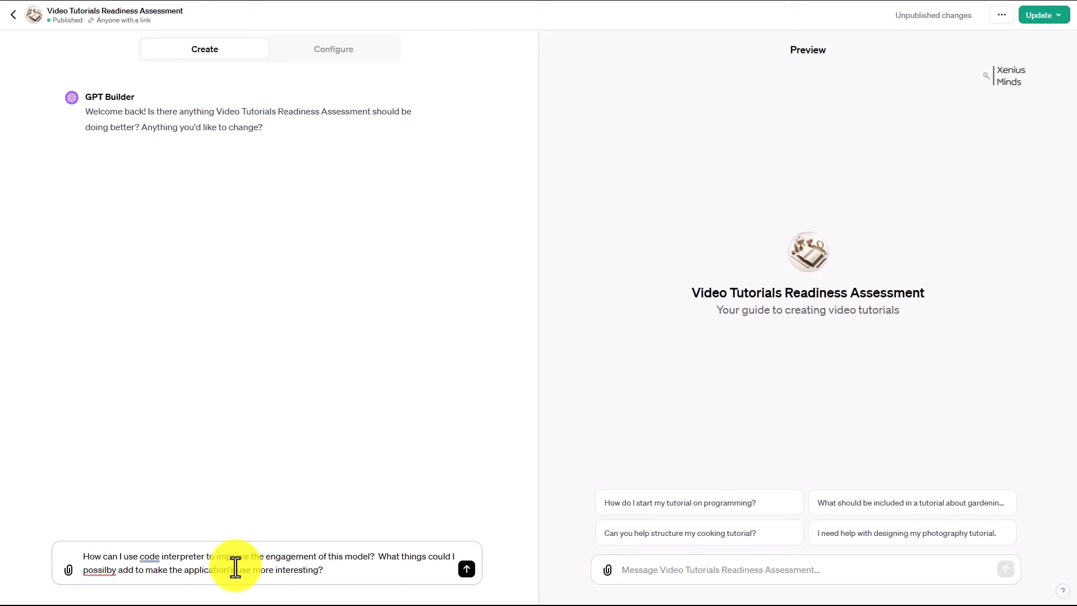
key("Return")
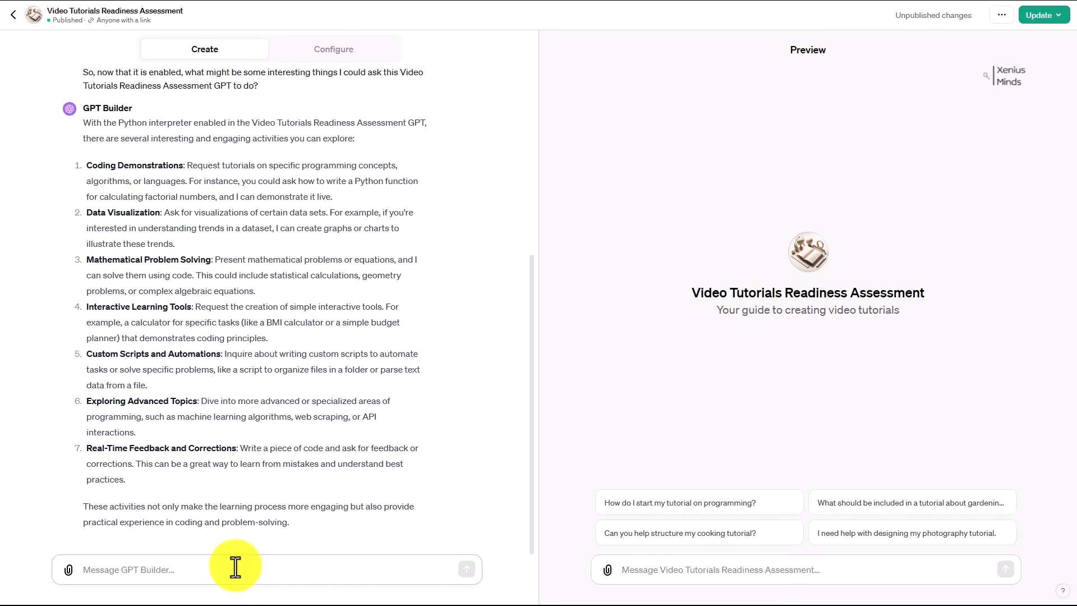
type("What kinds of things can I do with the Dalle app?  What starter prompt questions should I add?")
key("Return")
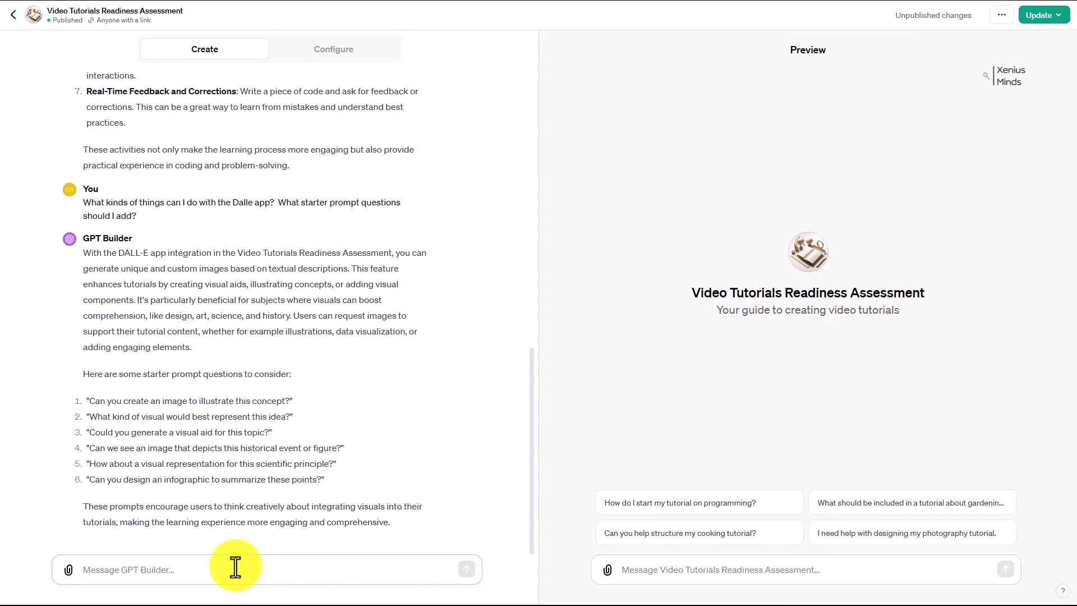
Step: Have GPT Builder add 4 new visual prompt starter questions while keeping the old ones for 8 in total, and publish the update
type("Let's add 4 new questions to the prompt starter for visauls")
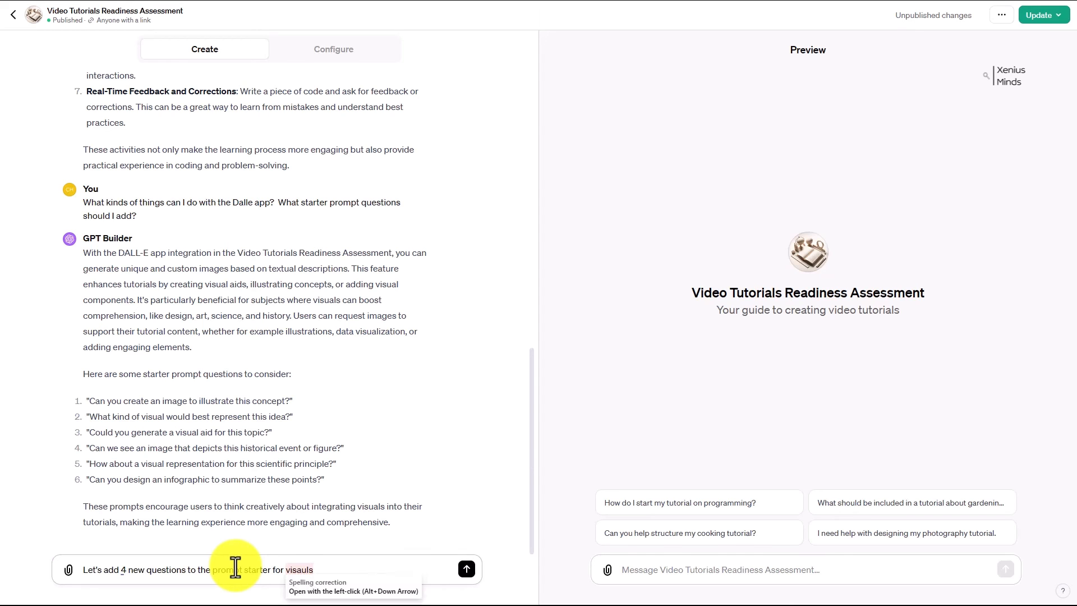
key("Return")
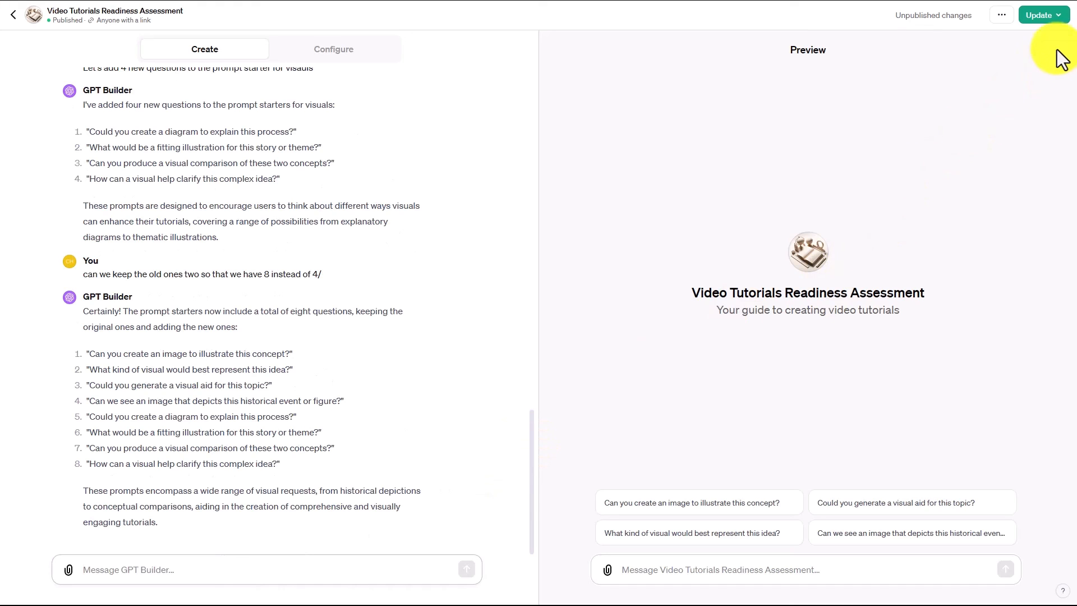
left_click(1036, 16)
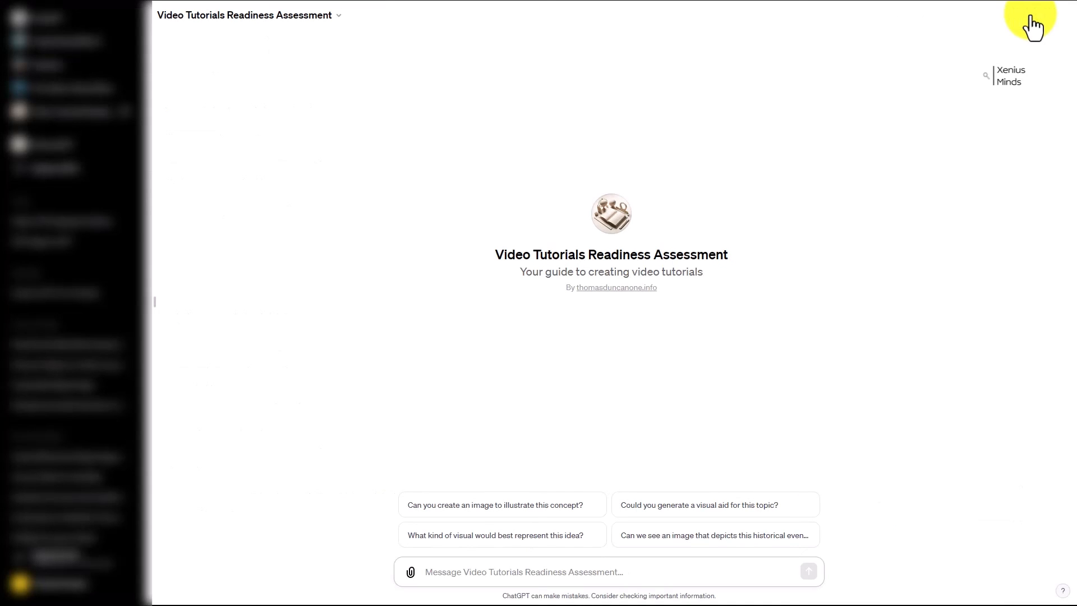